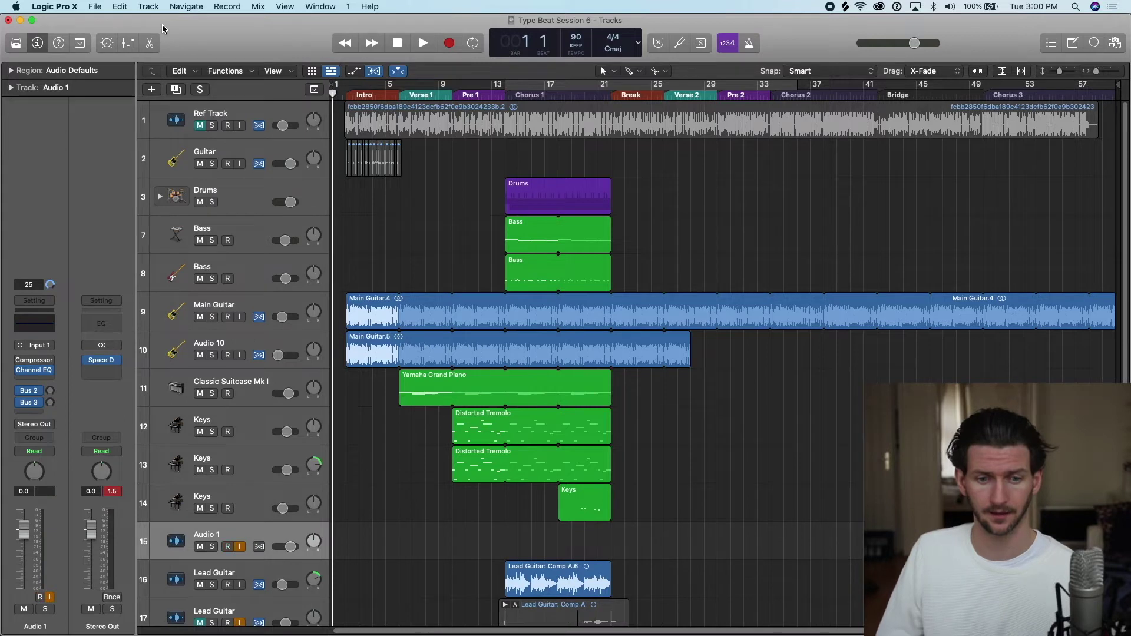
# Step: Move the Audio 1 track to the head of the track list and turn off its input monitoring
pyautogui.scroll(-2, 274, 390)
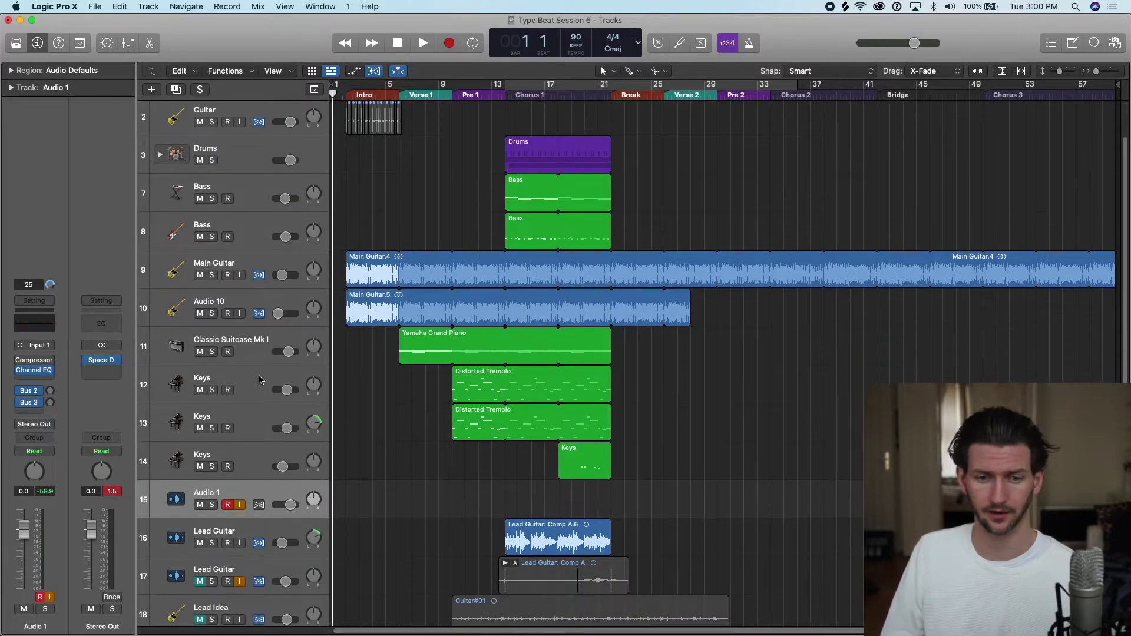
pyautogui.click(252, 468)
pyautogui.click(227, 494)
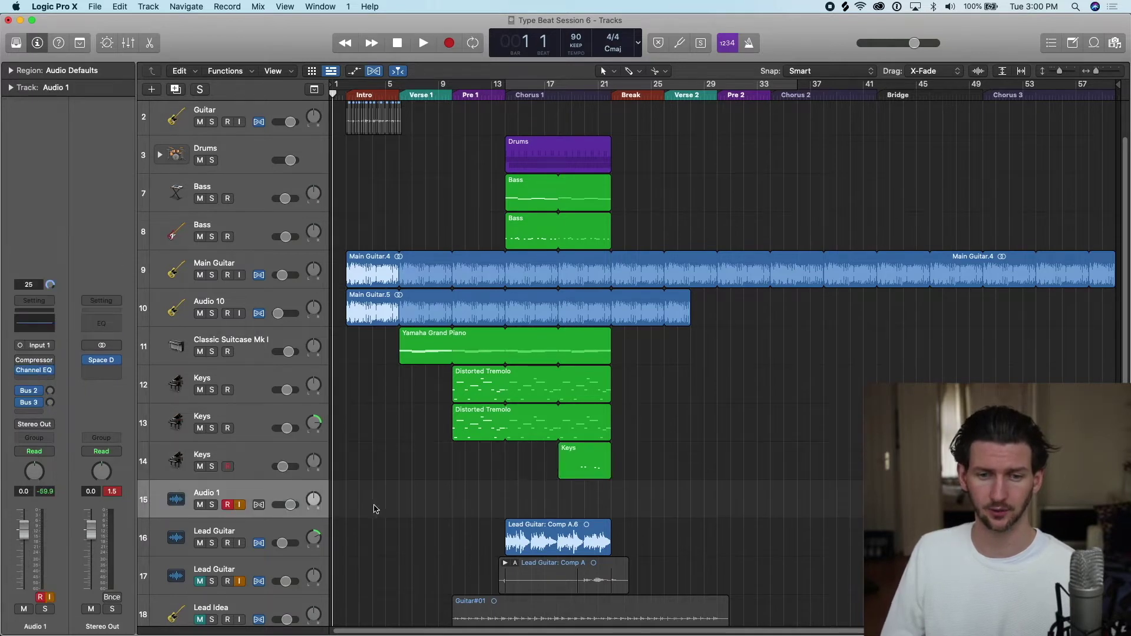
pyautogui.press('super+BackSpace')
pyautogui.scroll(2, 277, 212)
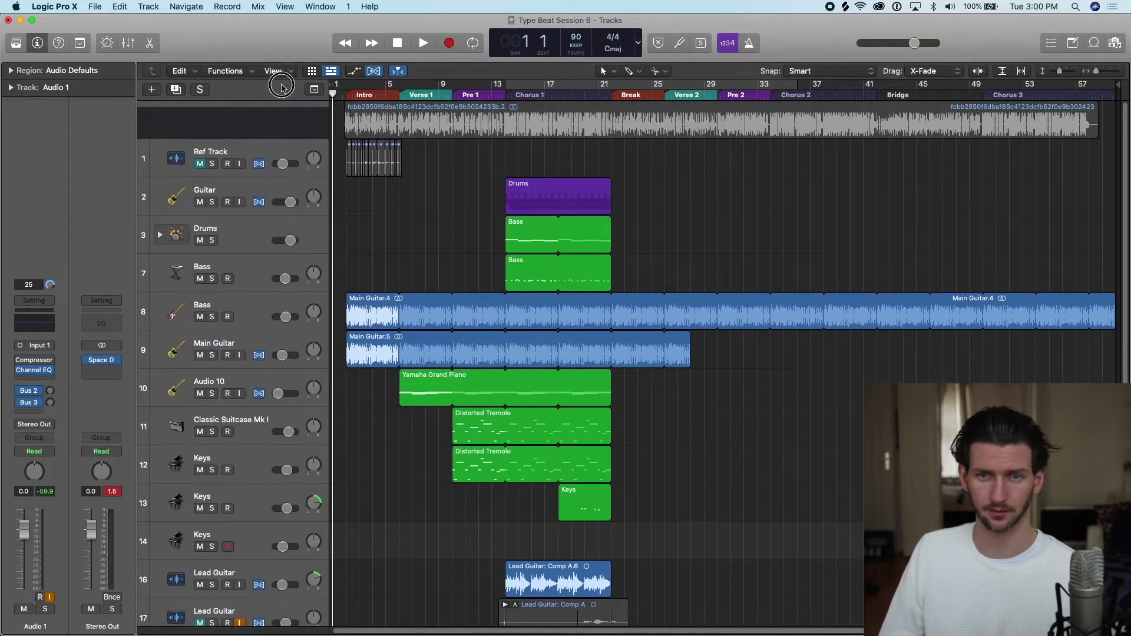
pyautogui.moveTo(280, 112); pyautogui.dragTo(282, 135)
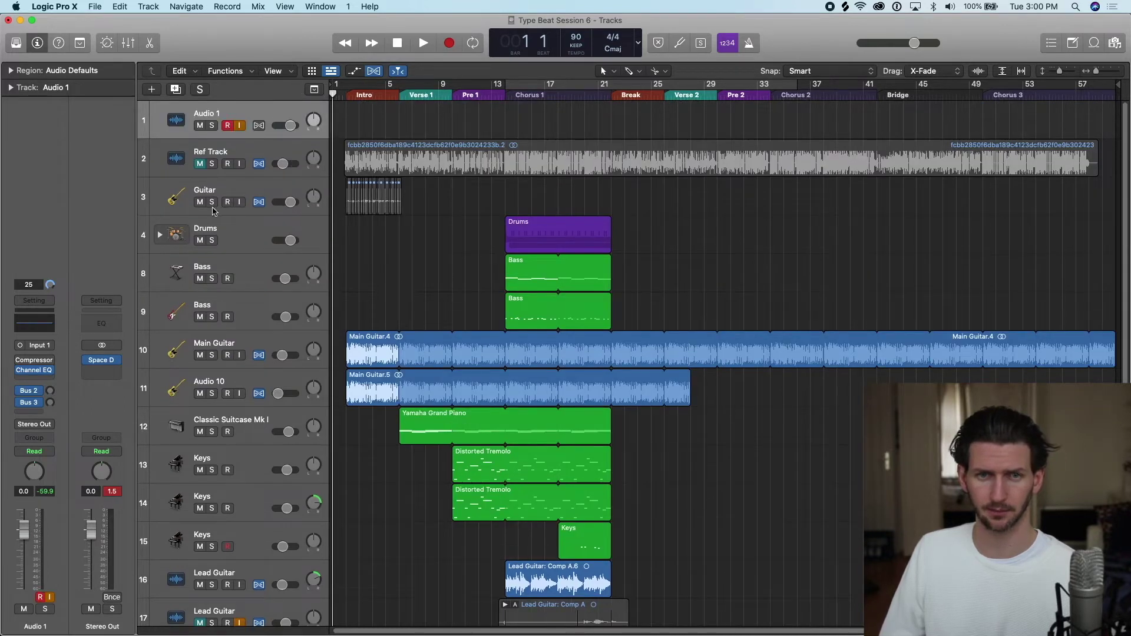
pyautogui.click(240, 126)
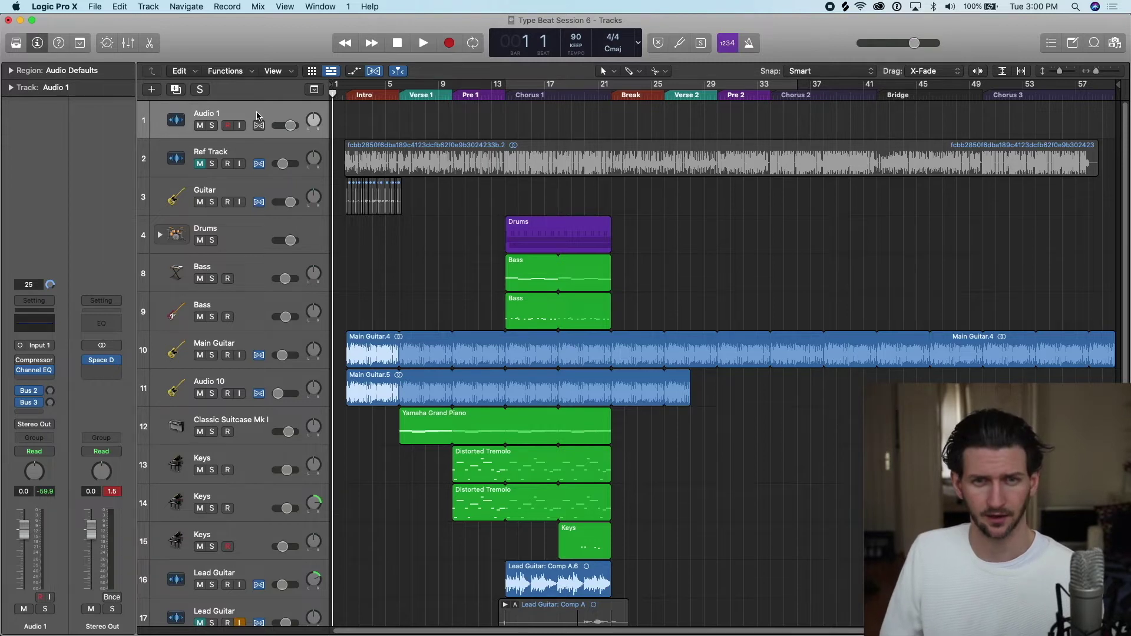
# Step: Record a short test take on the Audio 1 track from the start of the project
pyautogui.hscroll(-1, 335, 97)
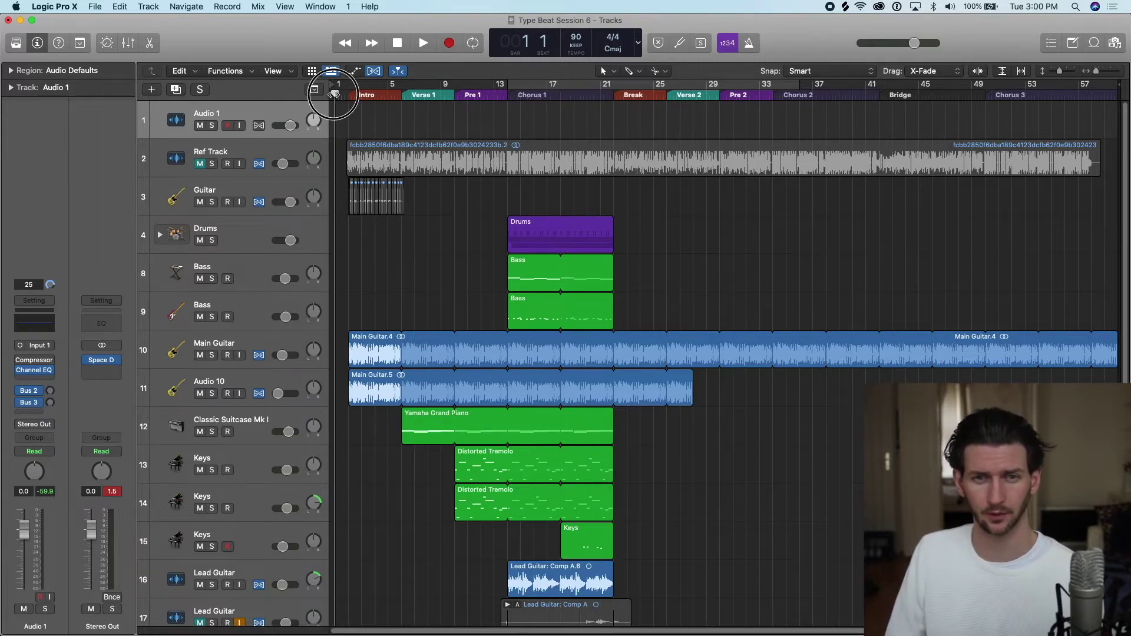
pyautogui.click(449, 42)
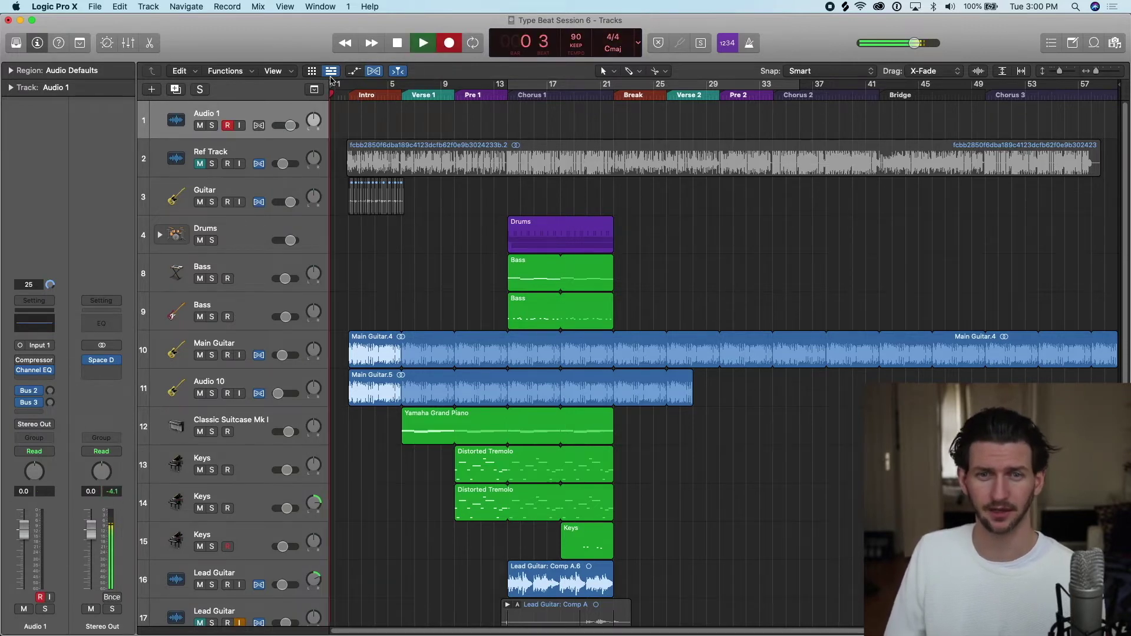
pyautogui.press('space')
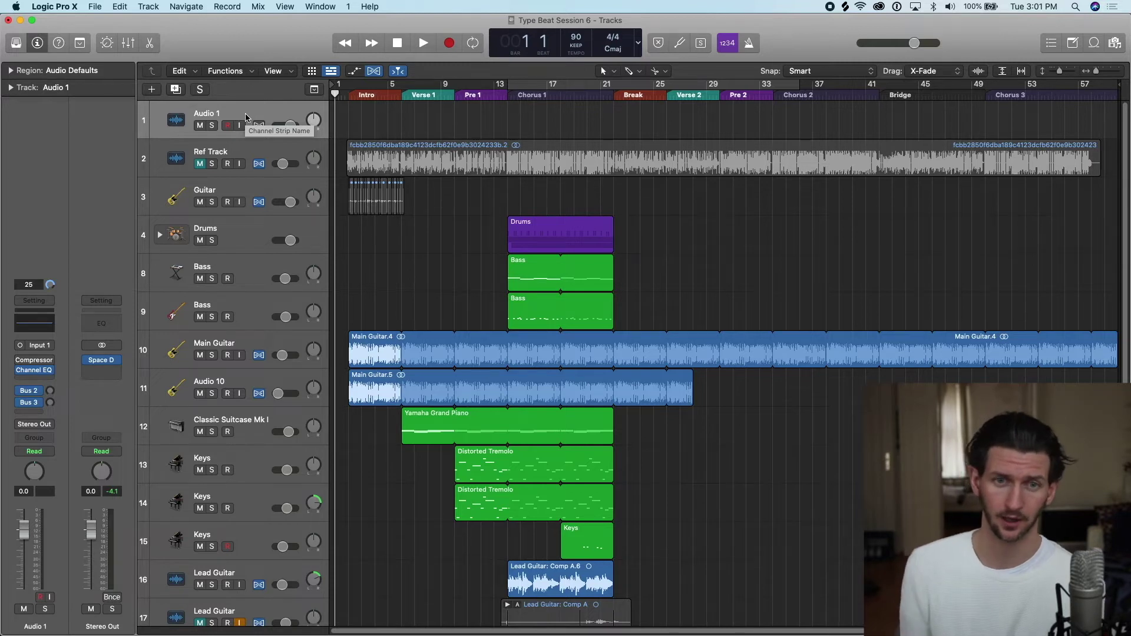
# Step: Open the audio device preferences to view the device settings, and close them
pyautogui.click(57, 4)
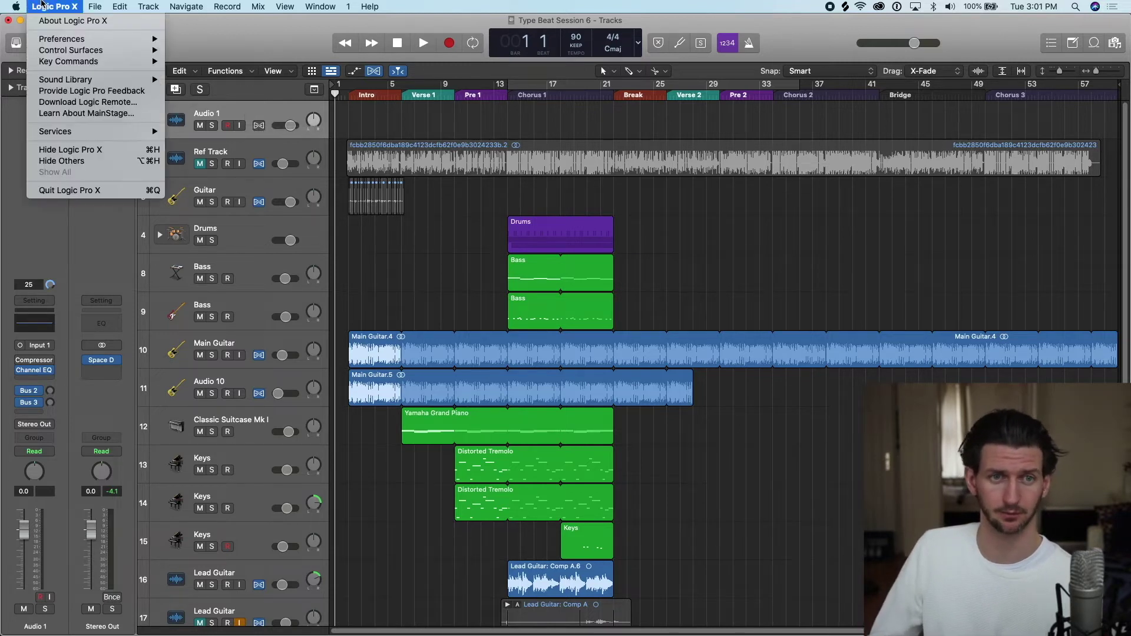
pyautogui.moveTo(82, 42)
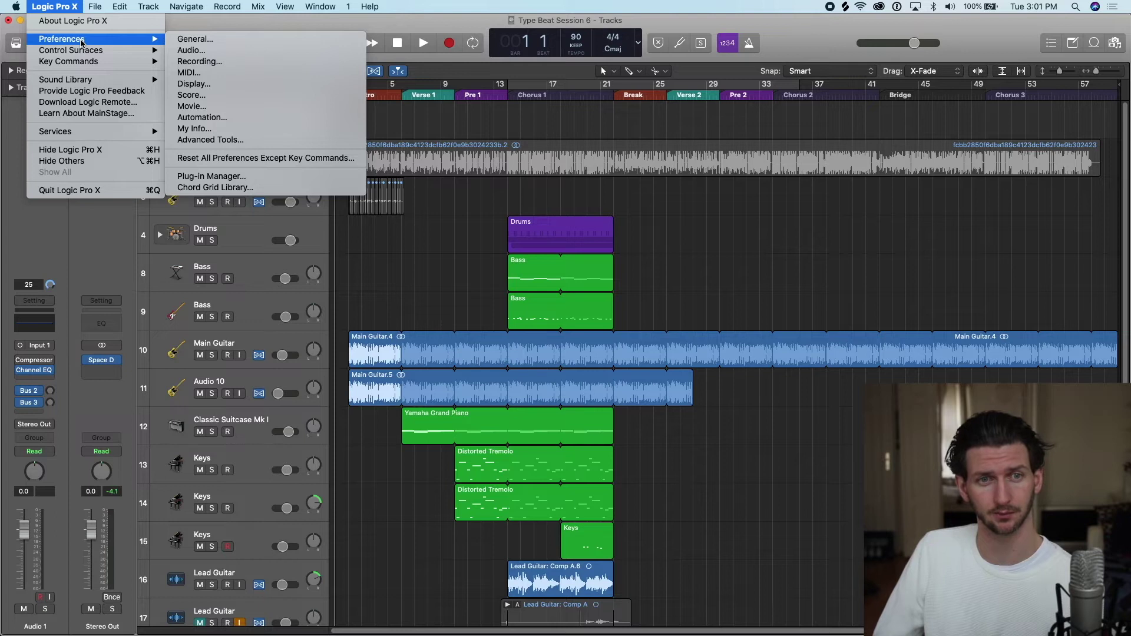
pyautogui.click(245, 49)
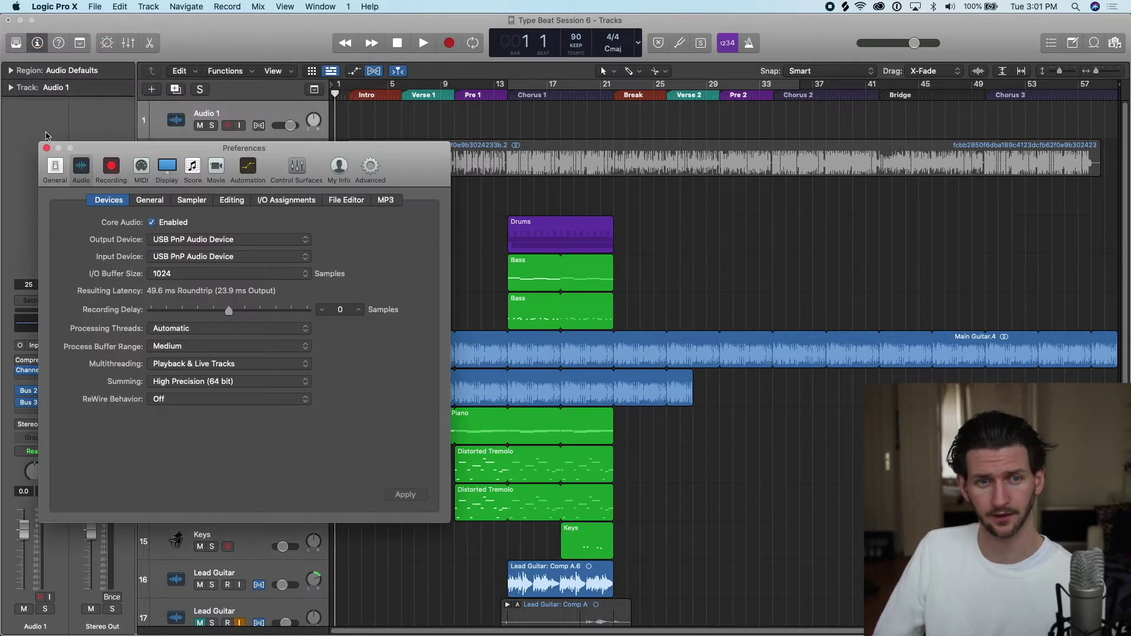
pyautogui.click(46, 148)
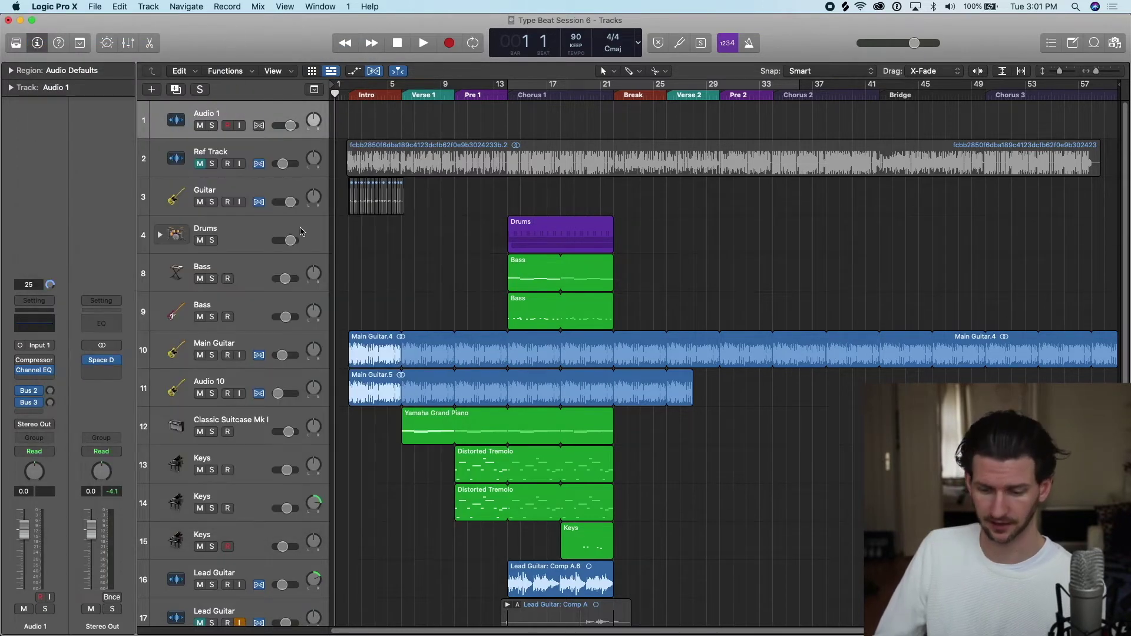
# Step: Reopen the preferences and review the output device choices and the input device setting, leaving USB PnP Audio Device selected for both
pyautogui.press('super+comma')
pyautogui.moveTo(409, 149); pyautogui.dragTo(535, 62)
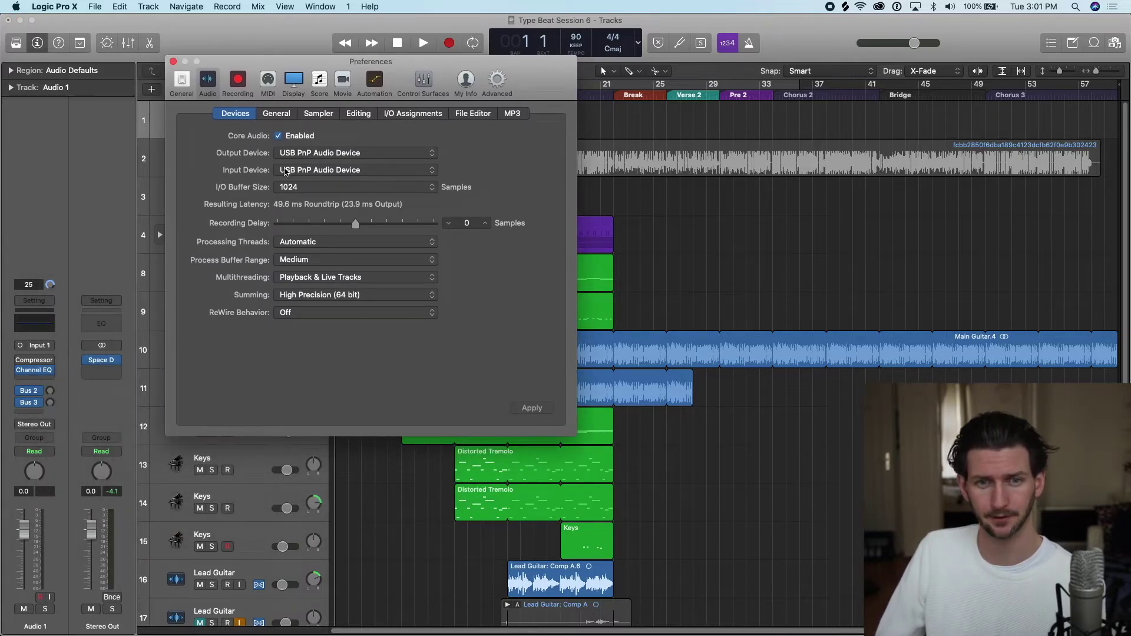
pyautogui.click(305, 155)
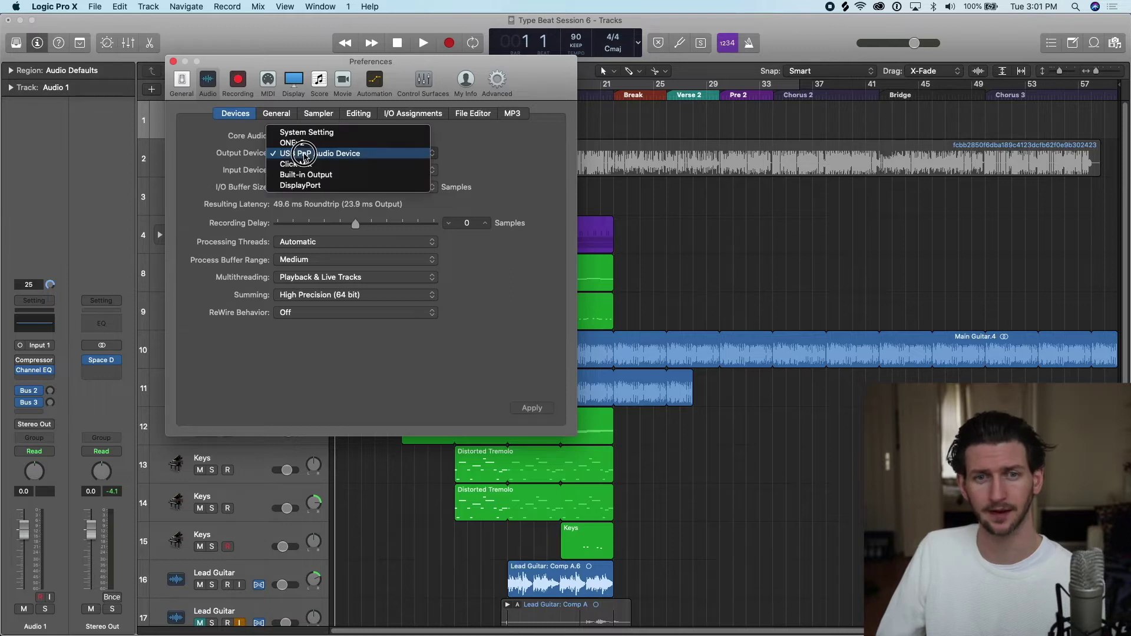
pyautogui.click(233, 158)
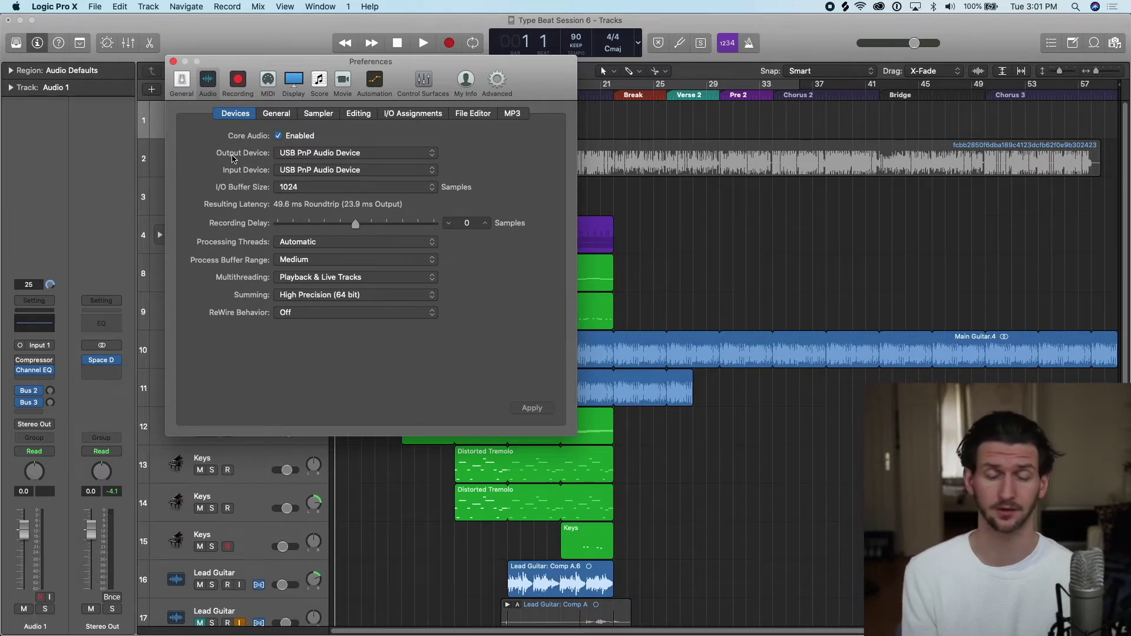
pyautogui.click(319, 155)
pyautogui.click(318, 154)
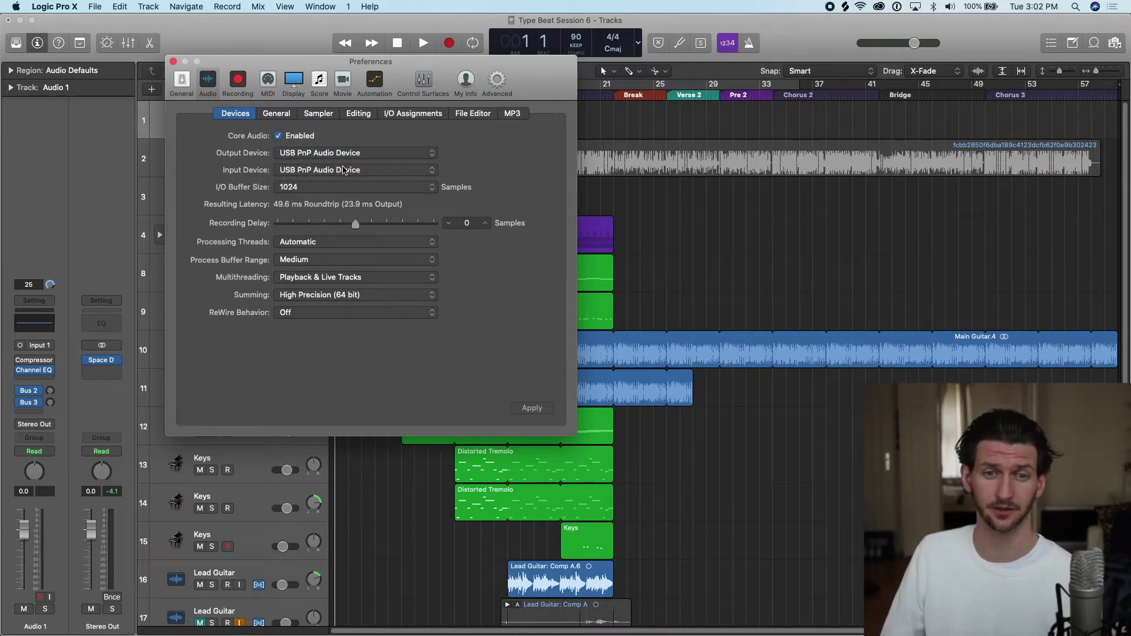
pyautogui.click(284, 153)
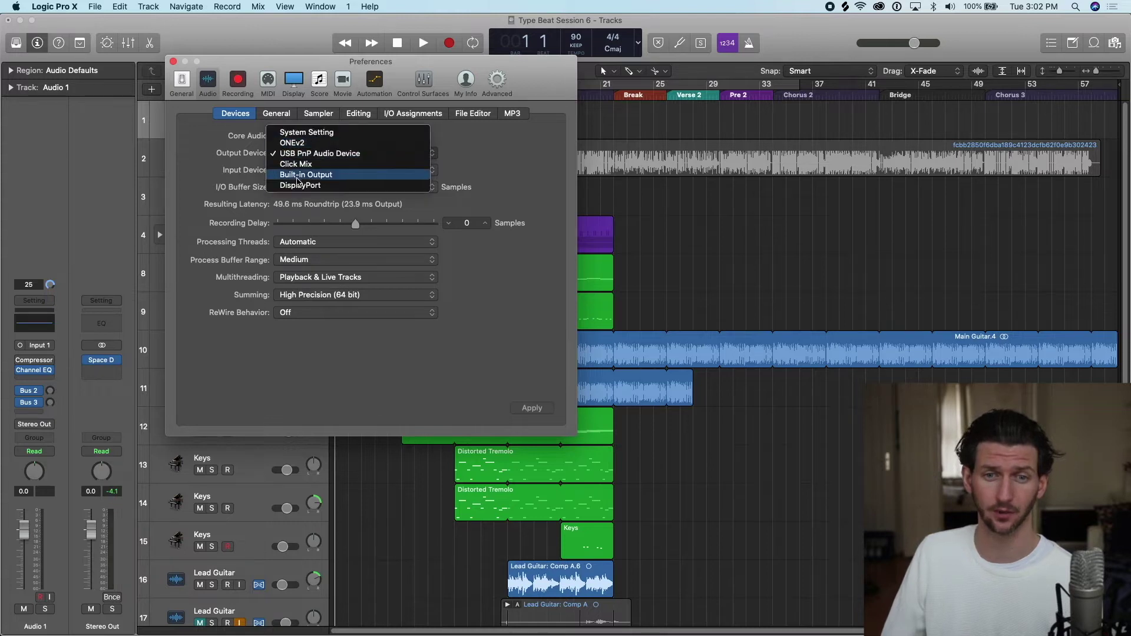
pyautogui.click(501, 152)
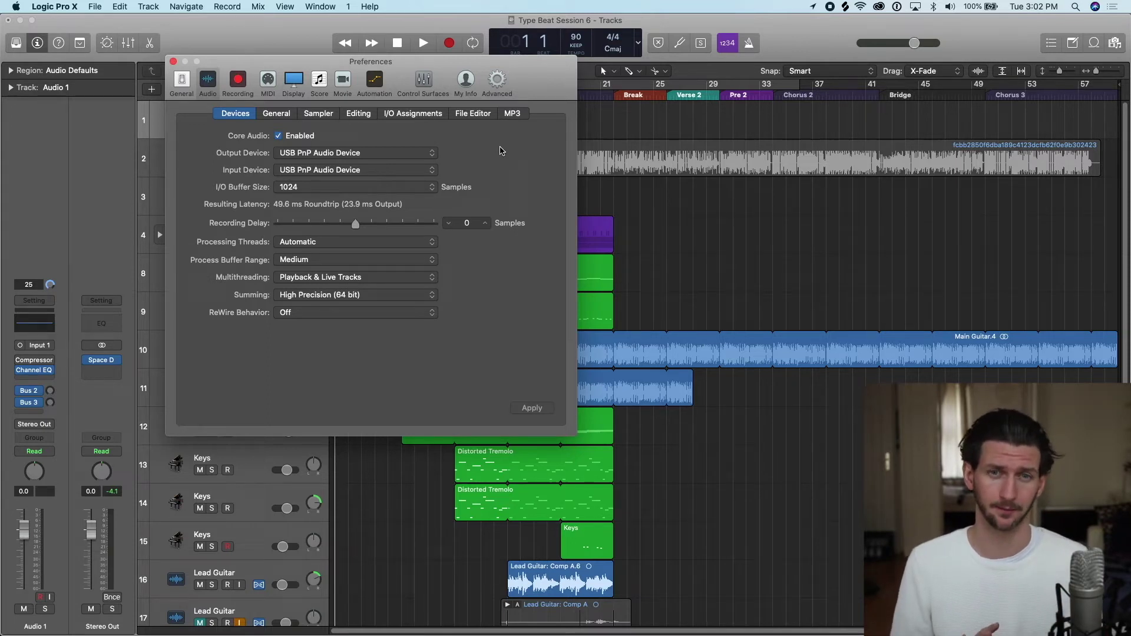
pyautogui.click(399, 172)
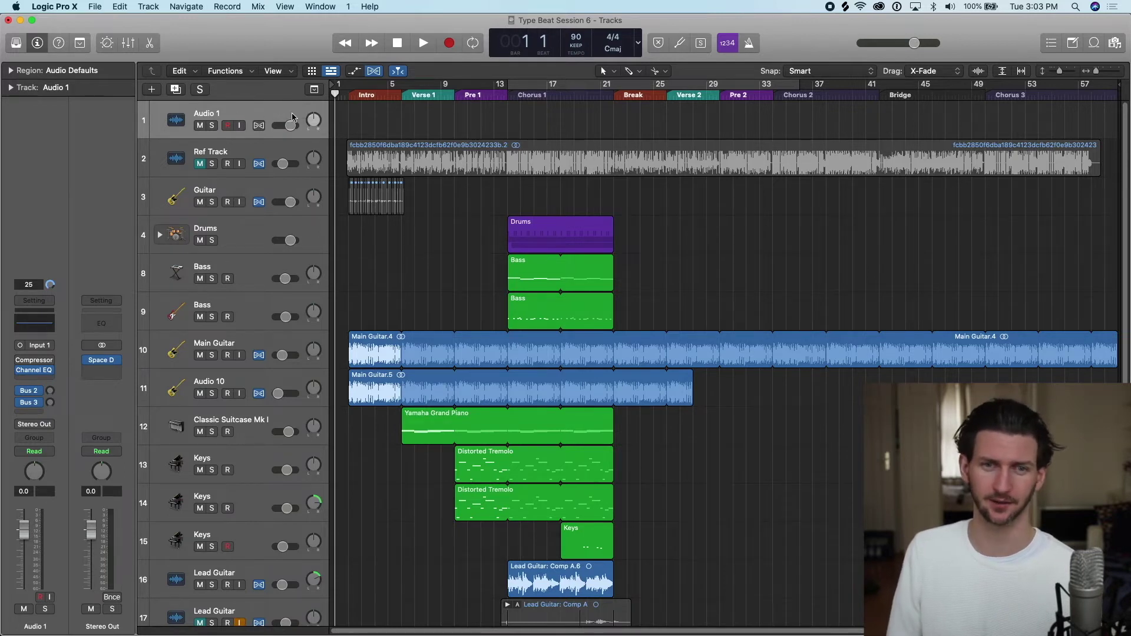
# Step: Rename the Audio 1 track as Vocal and give it the icon of a singer with a microphone
pyautogui.doubleClick(227, 113)
pyautogui.write('Vocal')
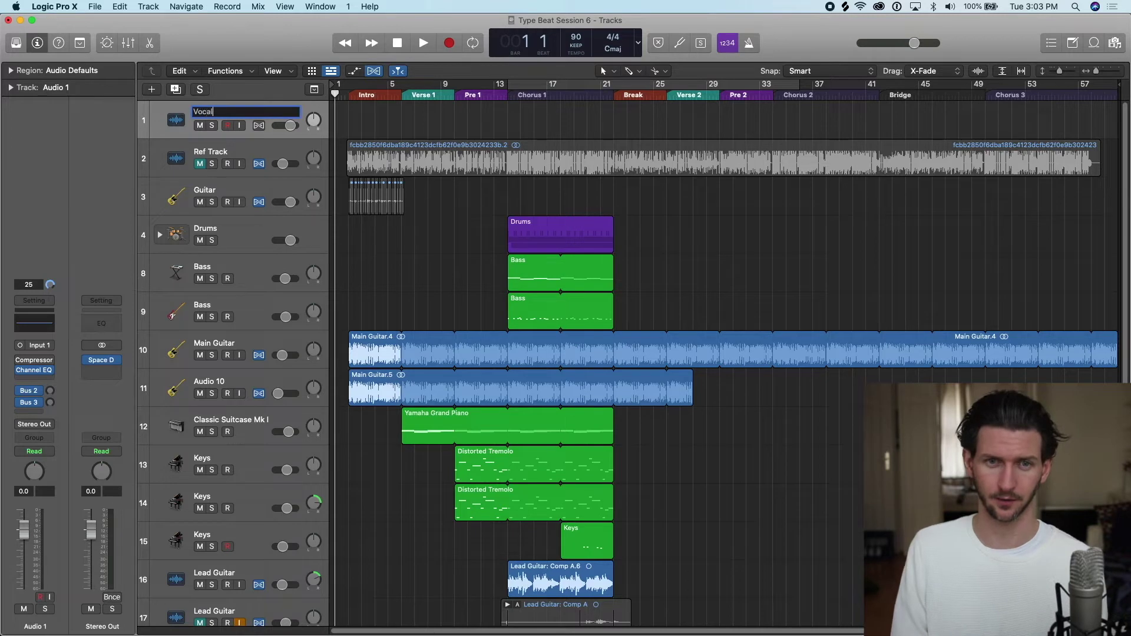
pyautogui.press('Return')
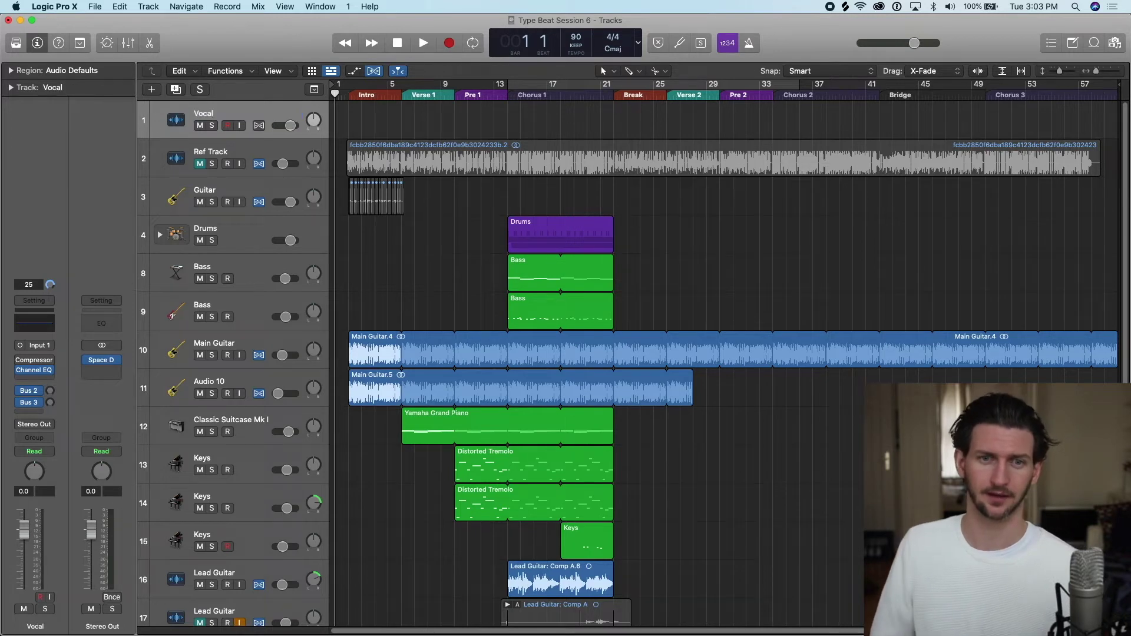
pyautogui.click(177, 120)
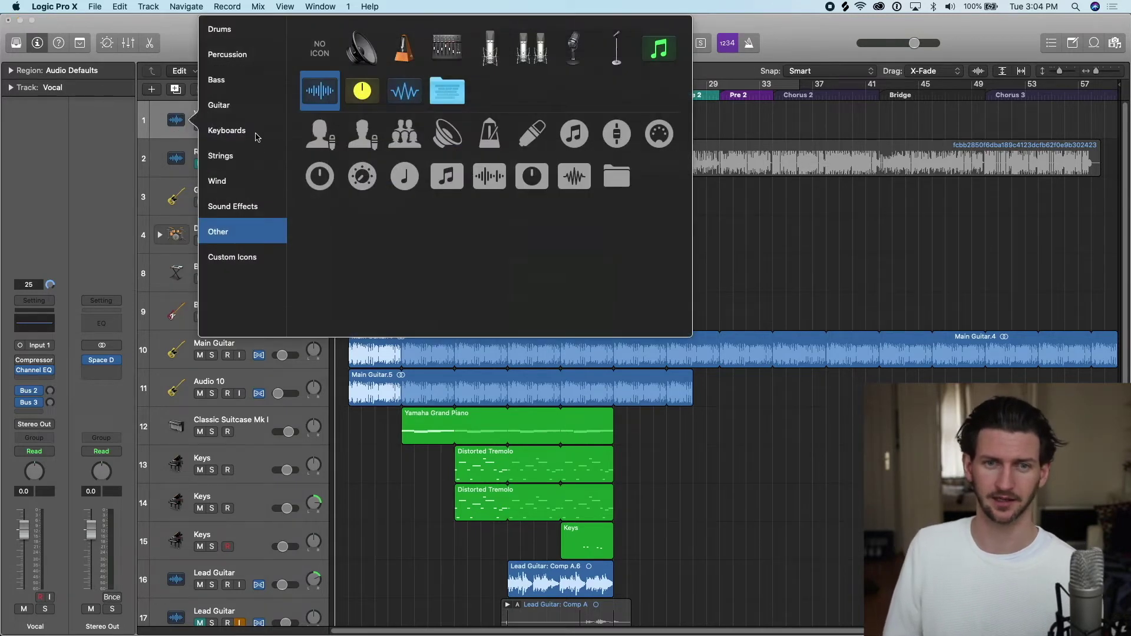
pyautogui.click(363, 133)
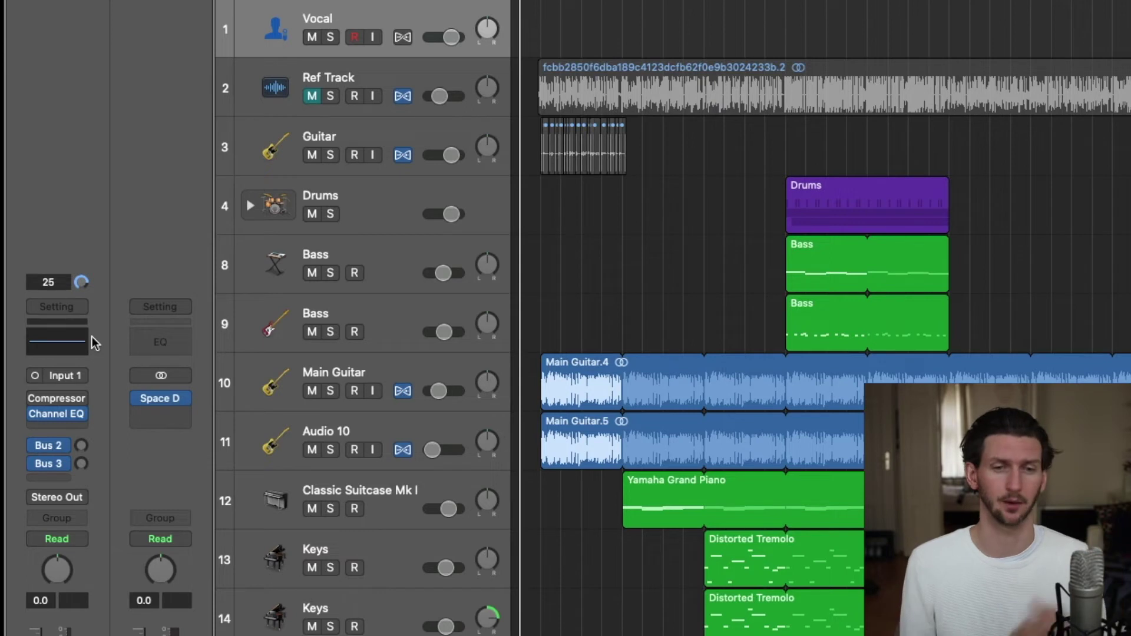
# Step: Check the input source options of the Vocal track, leaving Input 1 selected
pyautogui.click(71, 377)
pyautogui.moveTo(100, 425)
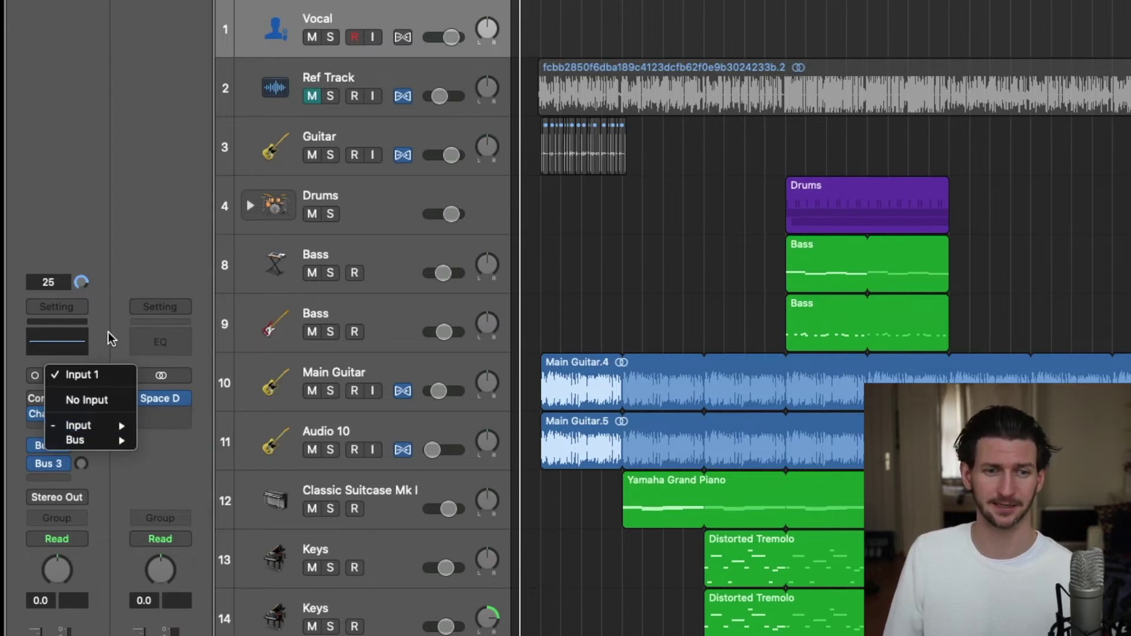
pyautogui.click(106, 336)
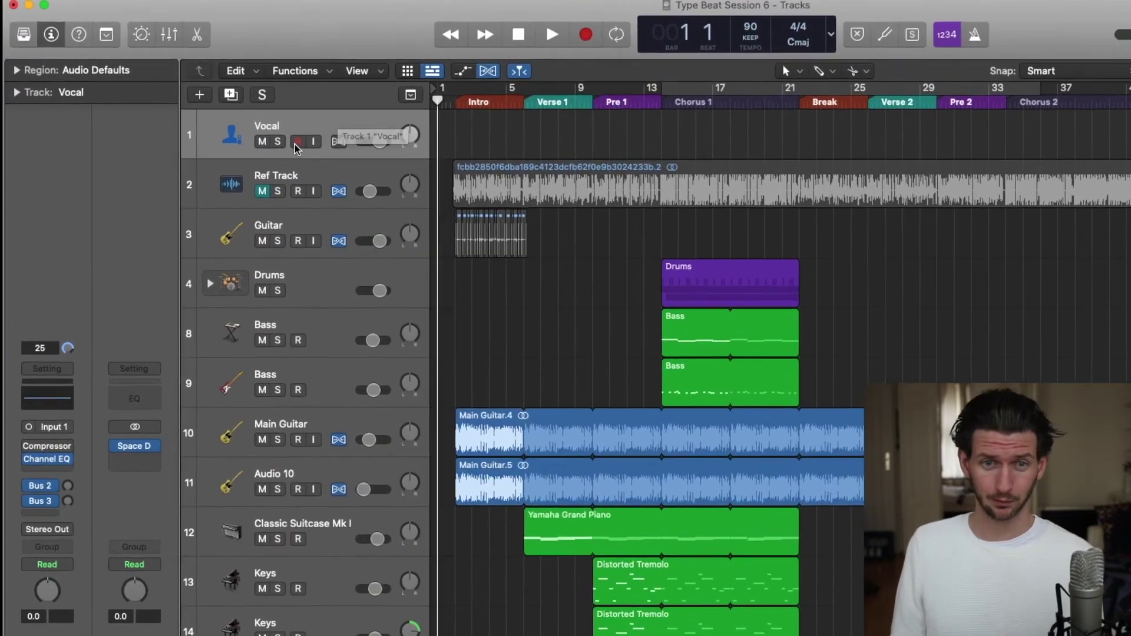
# Step: Record a take on the Vocal track from the project start to about bar 9 and examine its waveform
pyautogui.click(227, 125)
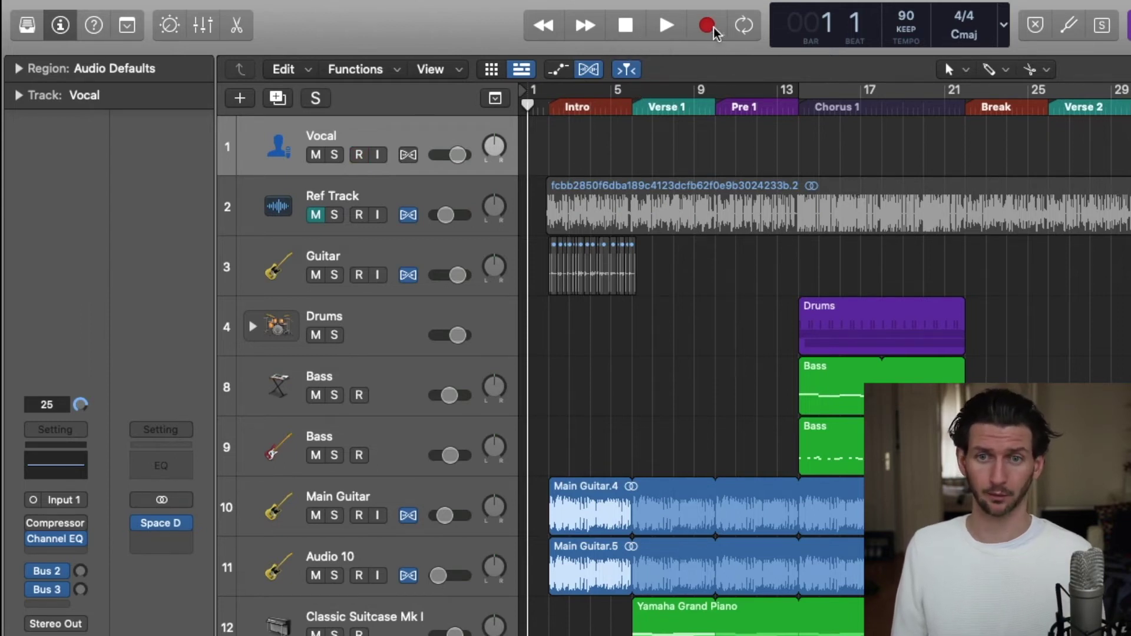
pyautogui.click(709, 27)
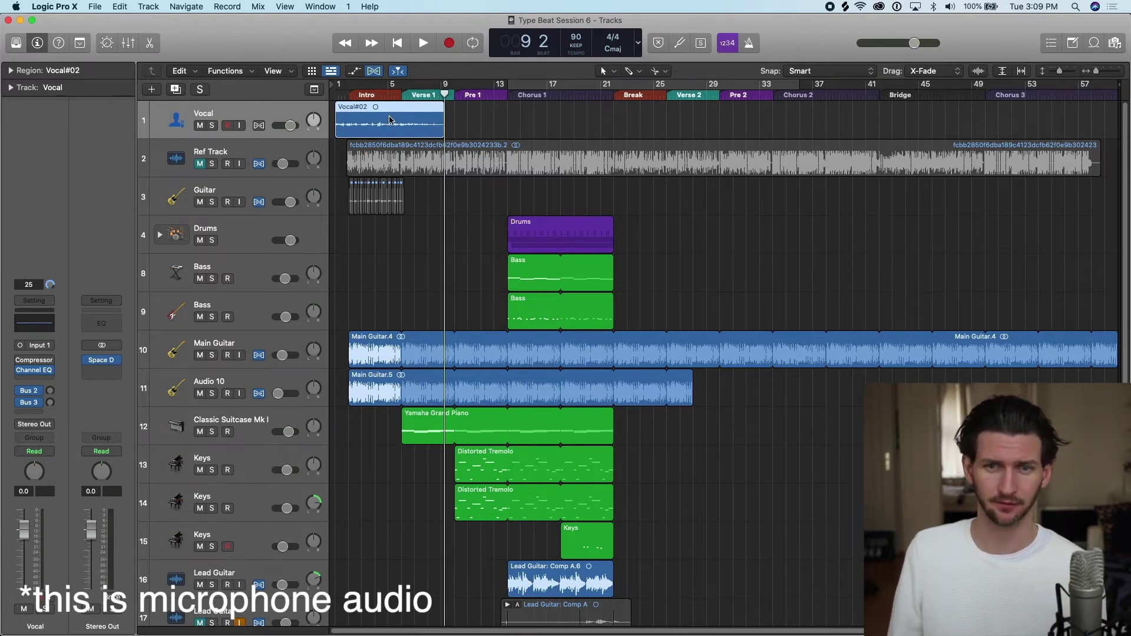
pyautogui.press('z')
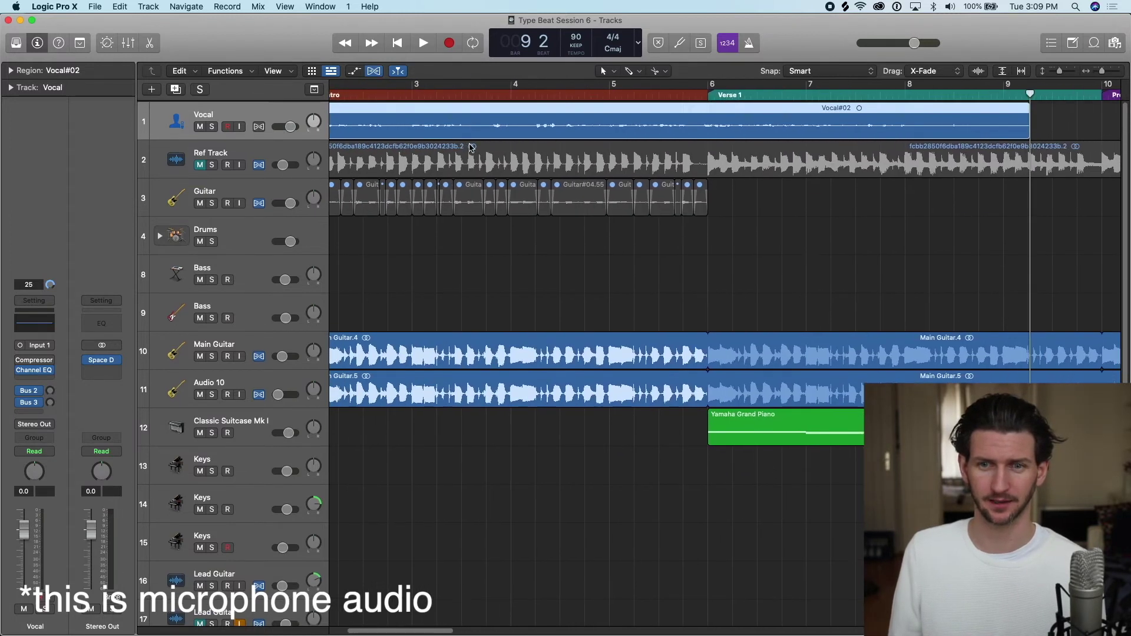
pyautogui.hscroll(-5, 517, 169)
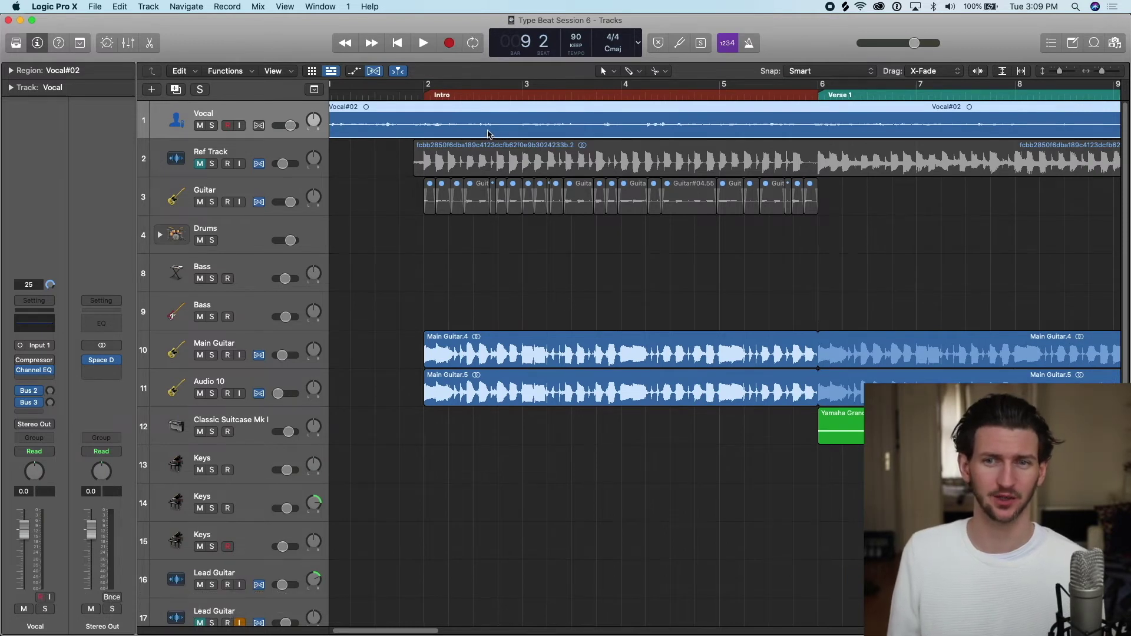
pyautogui.press('cmd+Left')
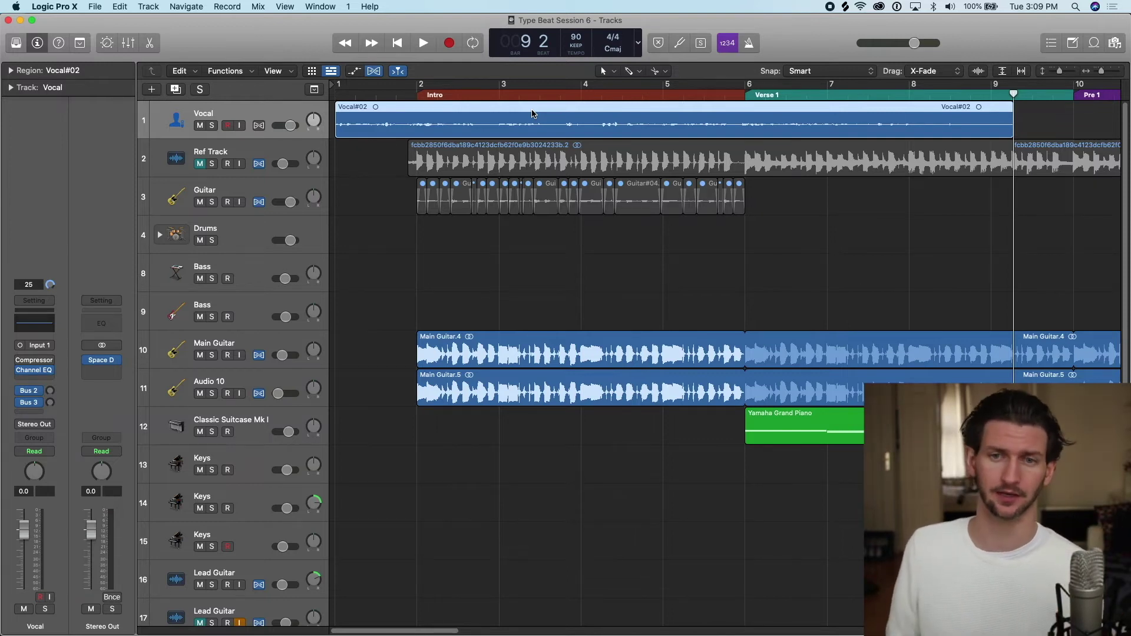
pyautogui.press('z')
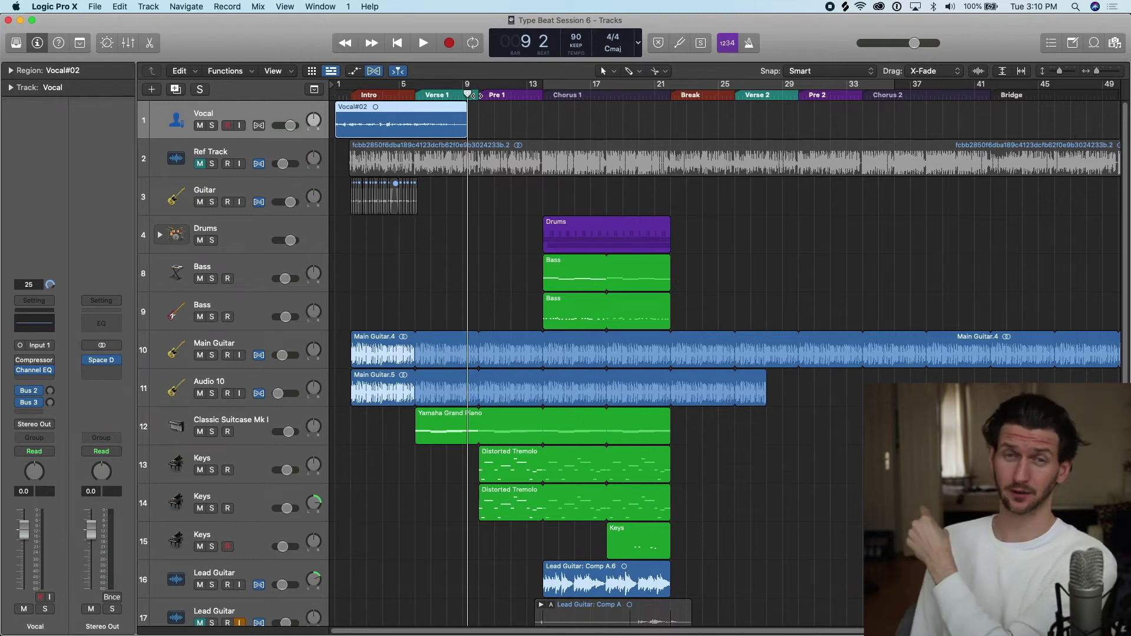
# Step: Monitor the Vocal track's microphone level with the song running, resetting its peak level reading between checks
pyautogui.press('.')
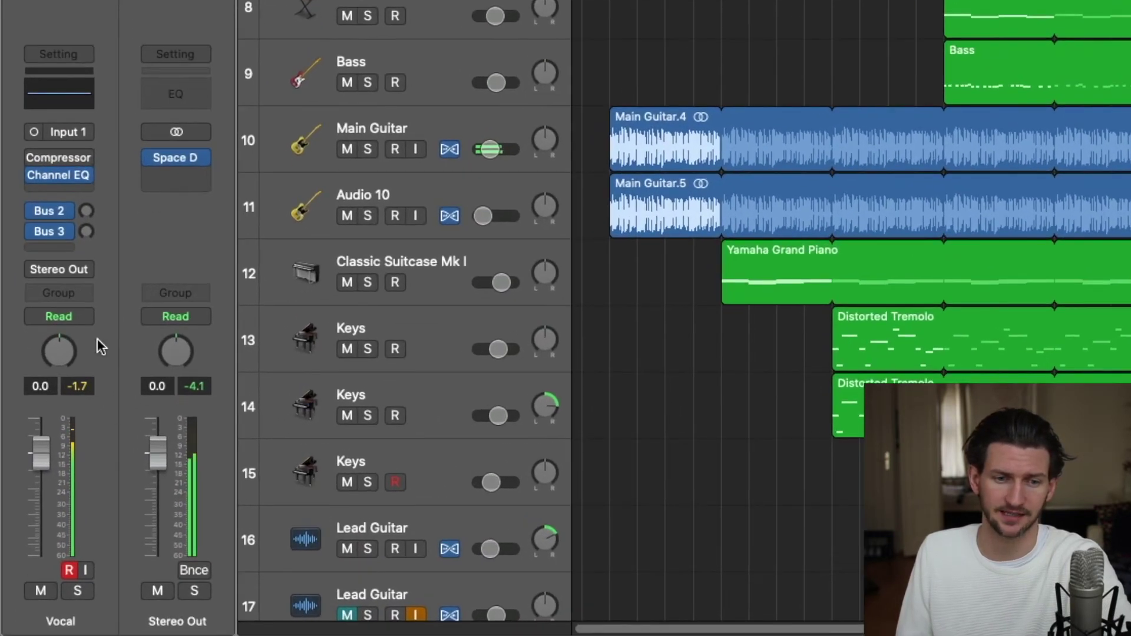
pyautogui.click(82, 388)
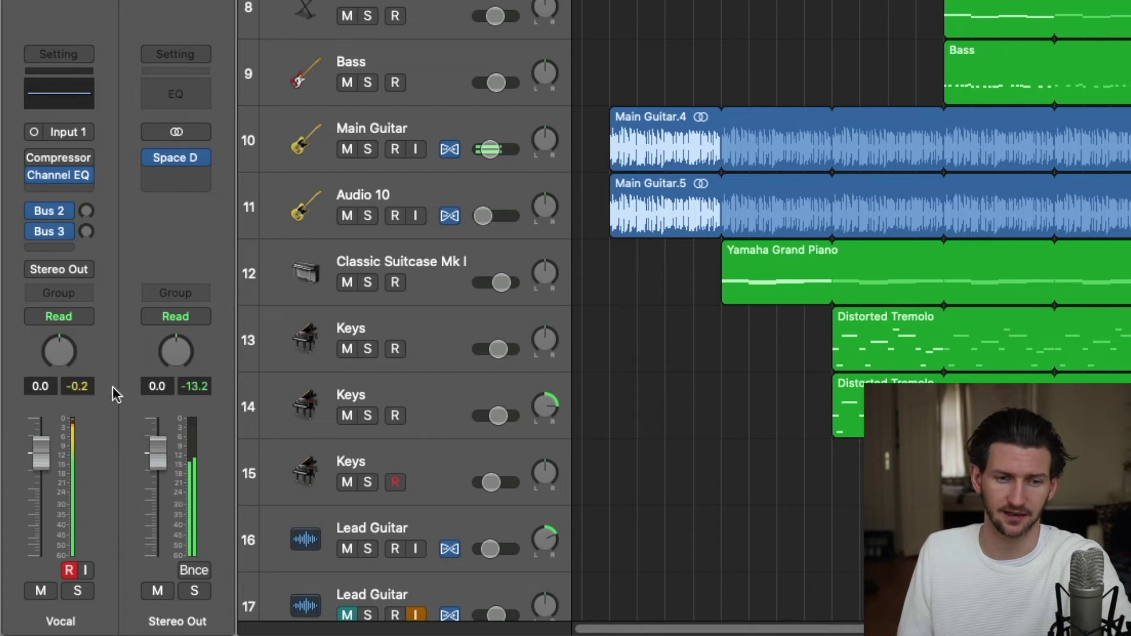
pyautogui.click(88, 388)
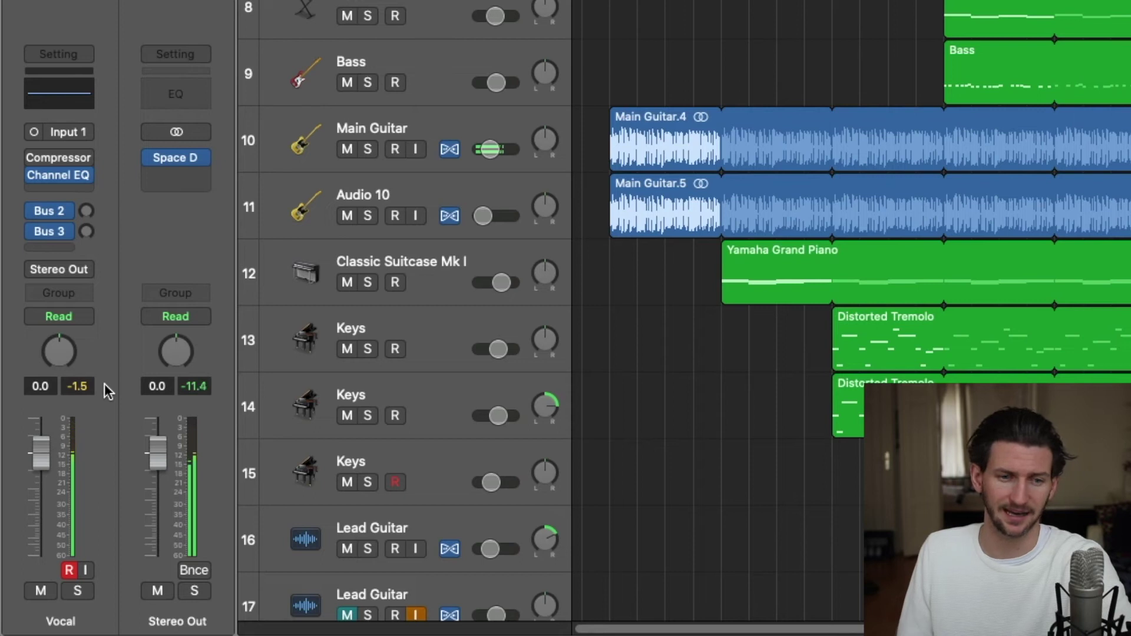
pyautogui.click(91, 390)
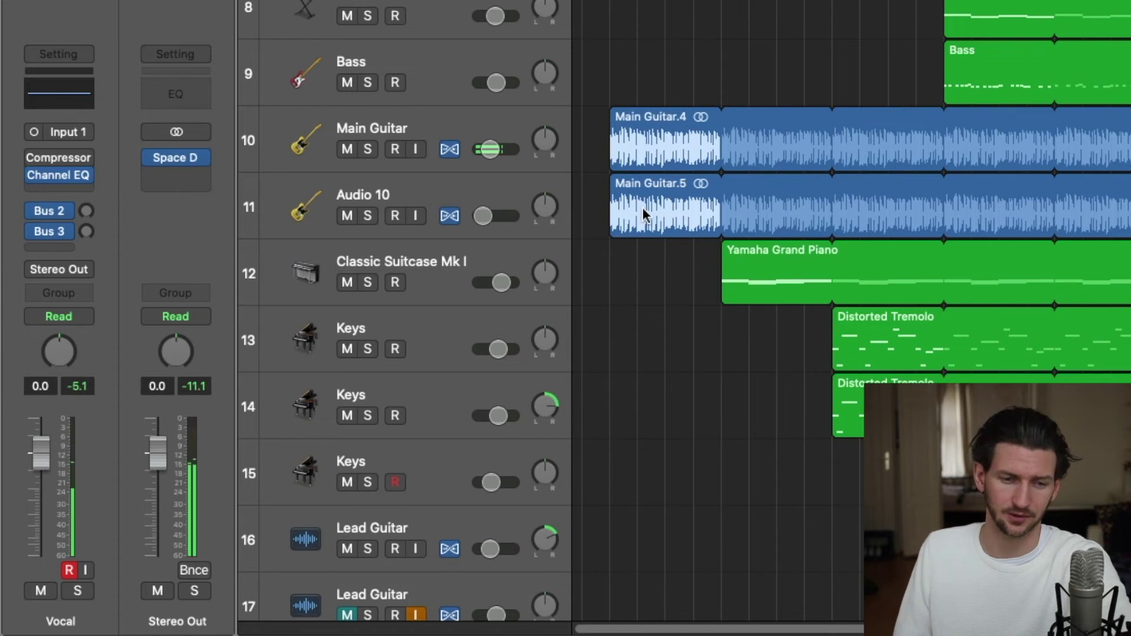
# Step: Reset the Vocal track's peak level reading and record-enable the track
pyautogui.click(91, 383)
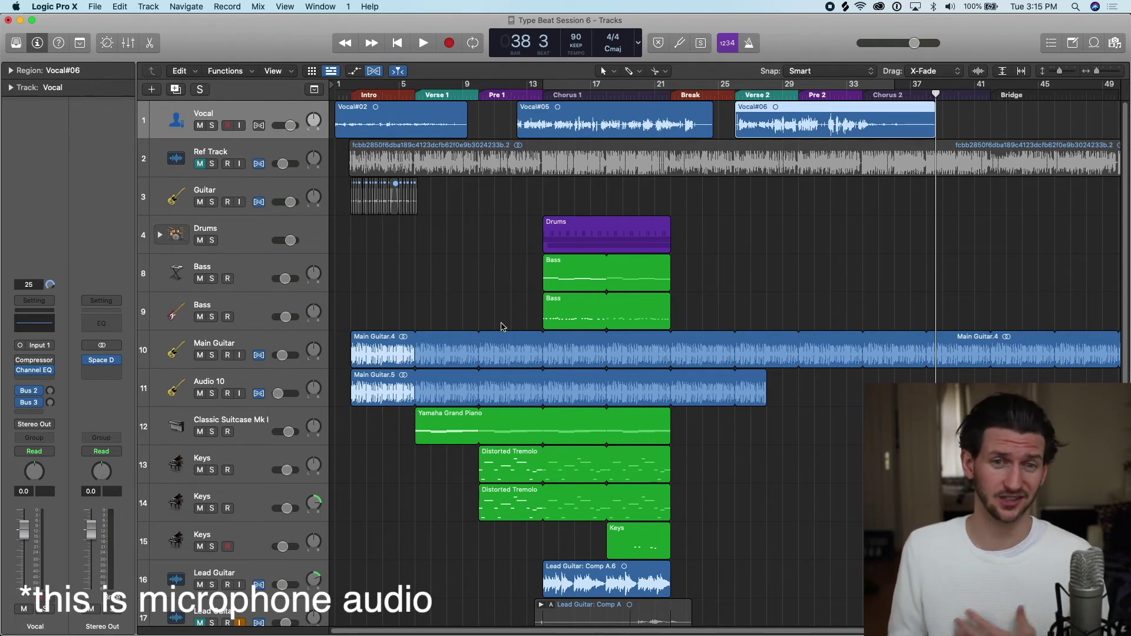
pyautogui.click(228, 127)
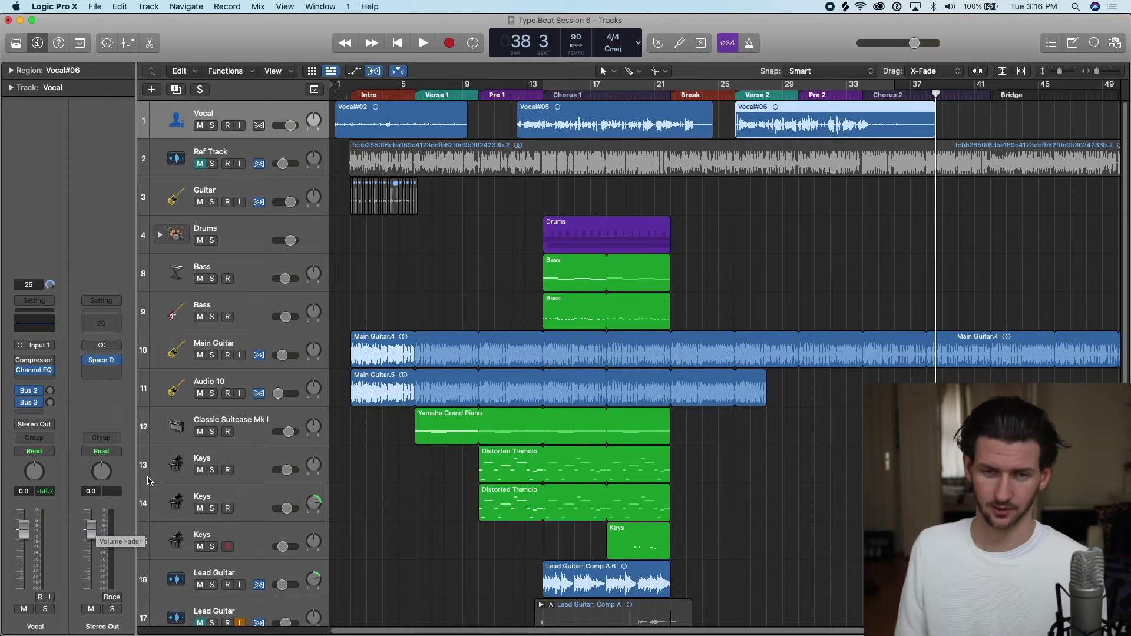
# Step: Open the audio device preferences and examine the I/O buffer size options and the resulting latency
pyautogui.press('super+comma')
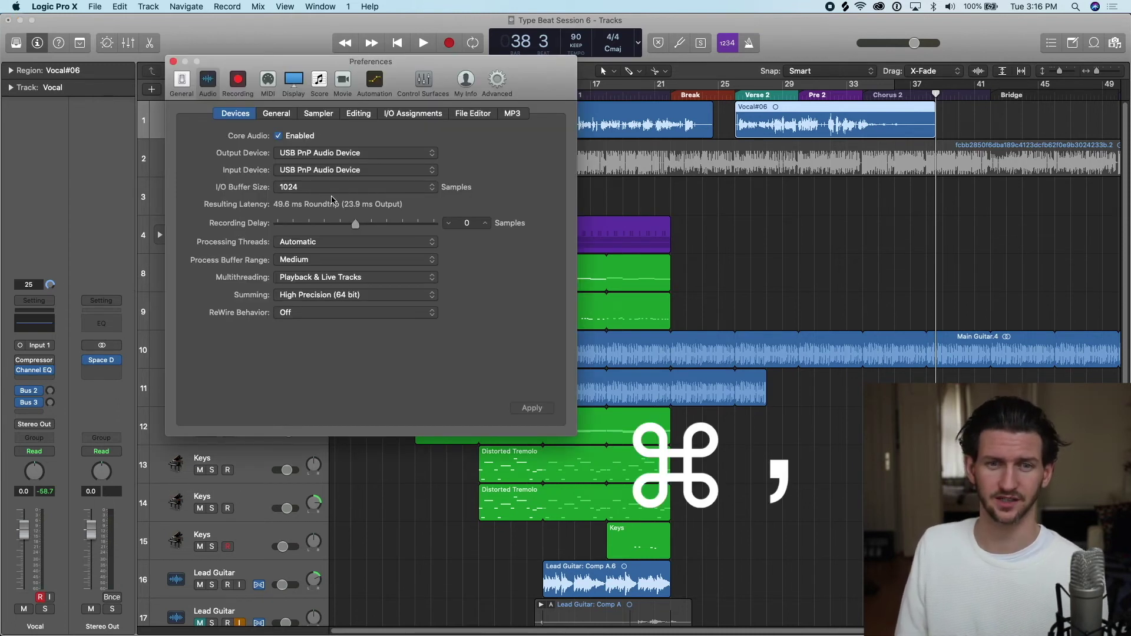
pyautogui.click(394, 188)
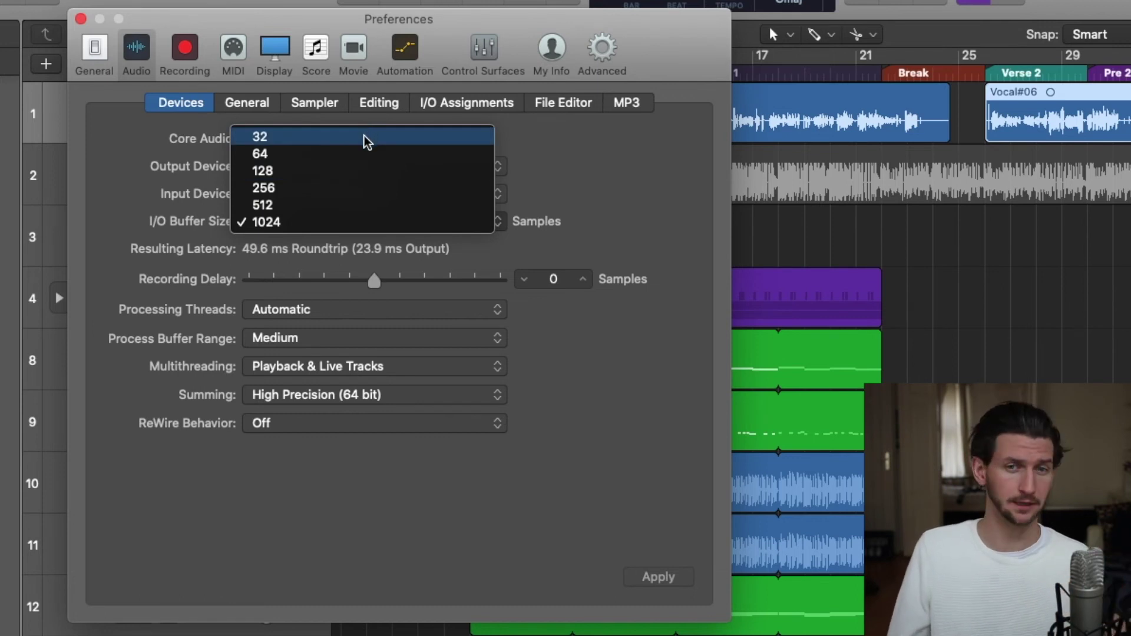
pyautogui.click(354, 251)
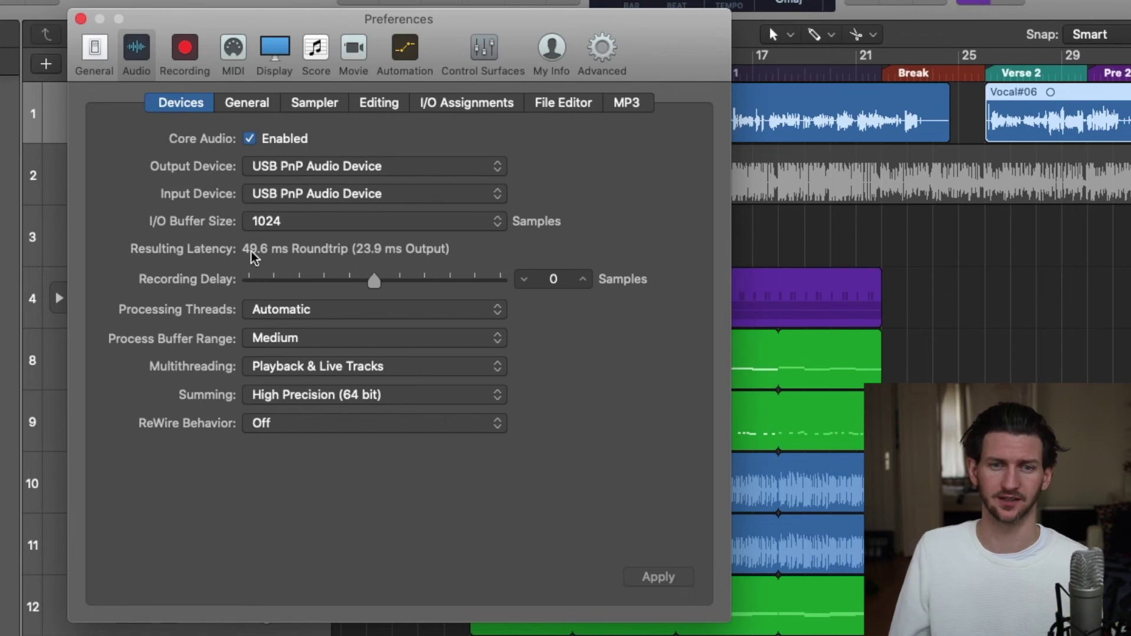
pyautogui.moveTo(294, 260)
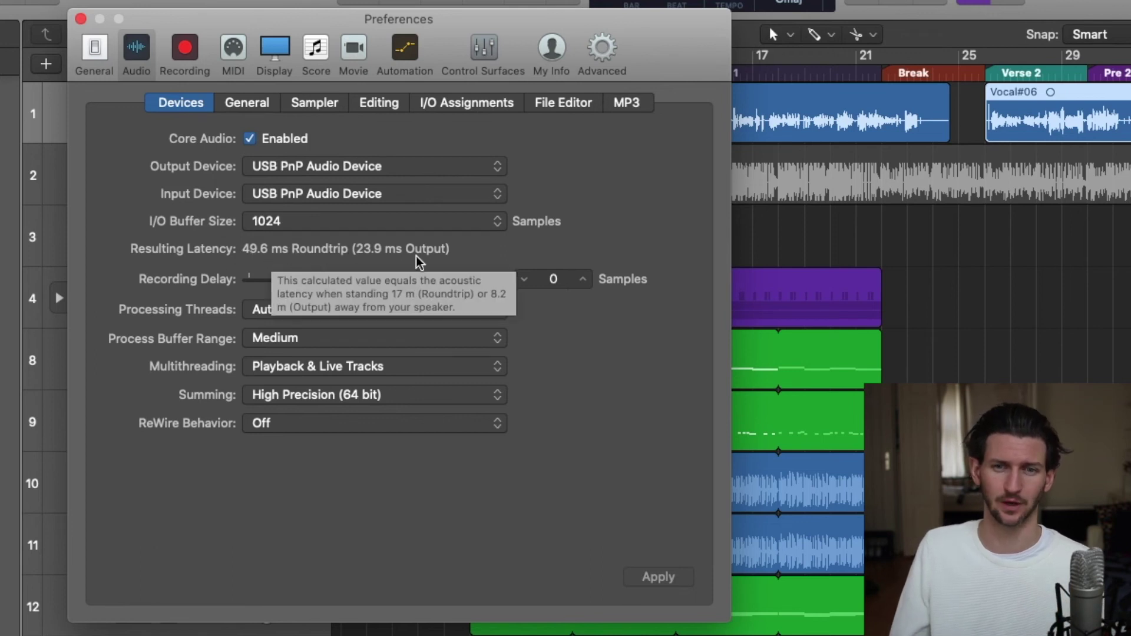
# Step: Set the I/O buffer size to 32 samples to compare the latency and return it to 1024
pyautogui.click(439, 221)
pyautogui.click(441, 136)
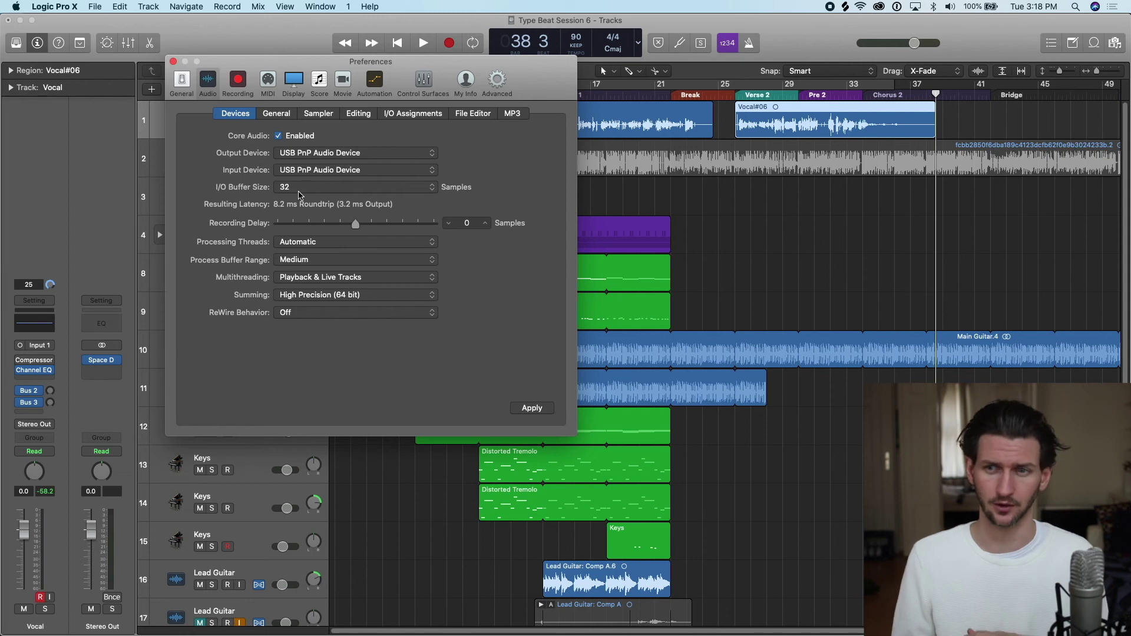
pyautogui.click(291, 187)
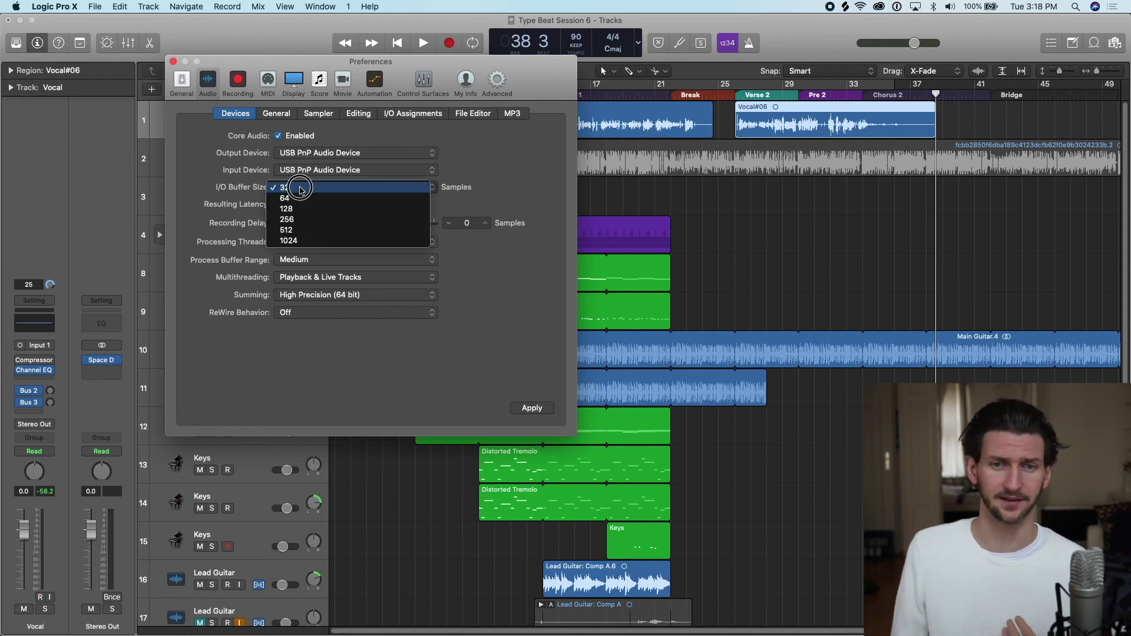
pyautogui.click(314, 241)
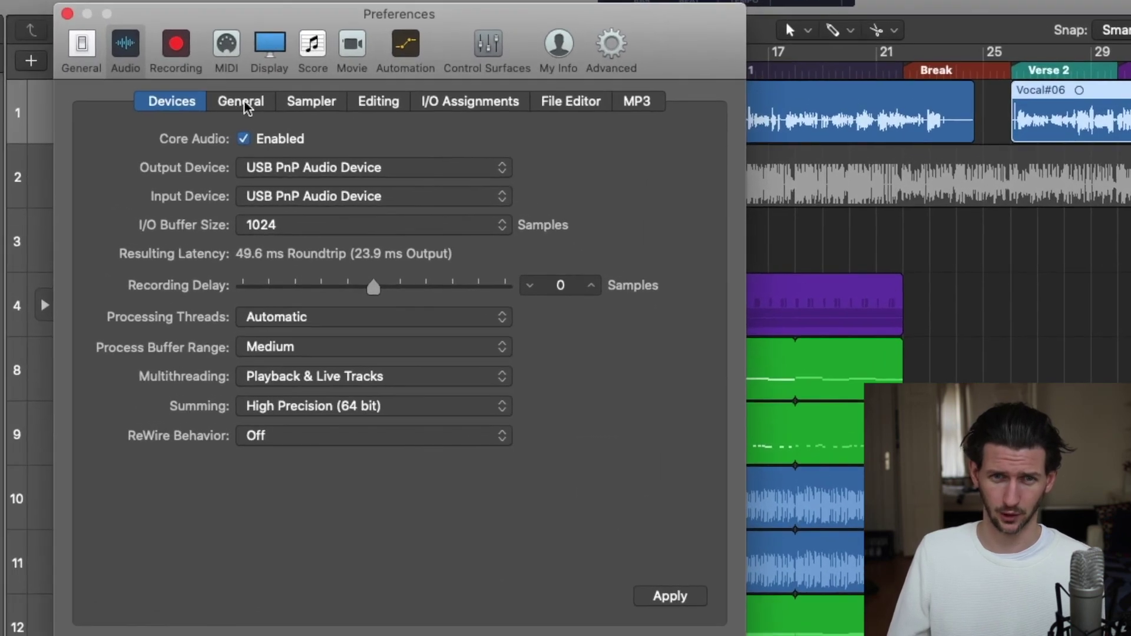
# Step: Enable Software Monitoring in the general audio preferences and close the preferences
pyautogui.click(242, 103)
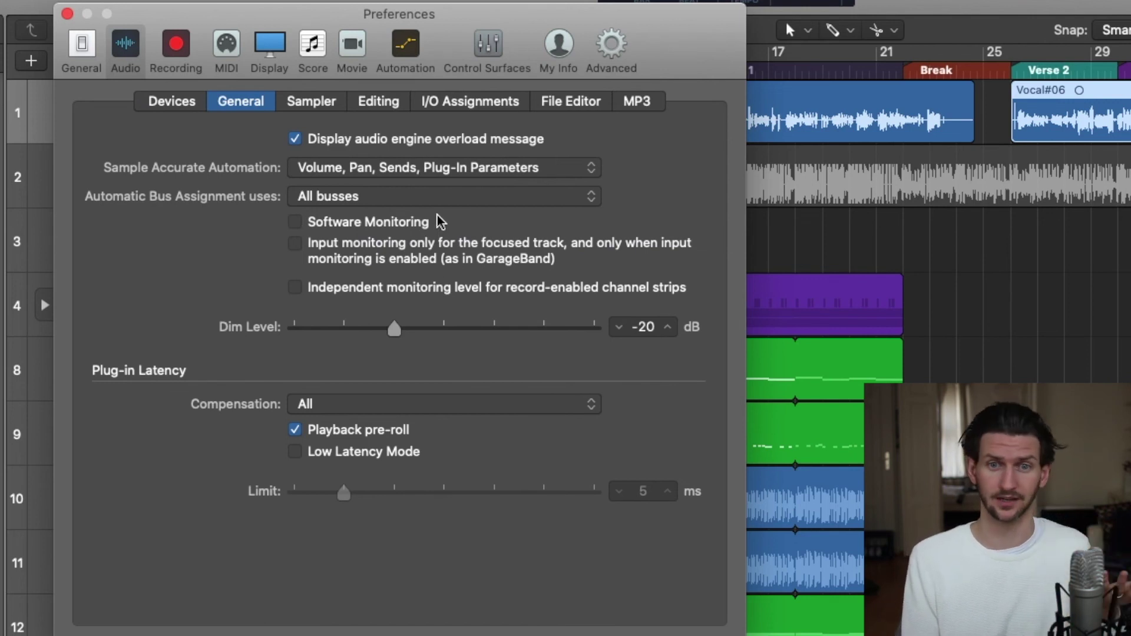
pyautogui.click(296, 222)
pyautogui.click(67, 14)
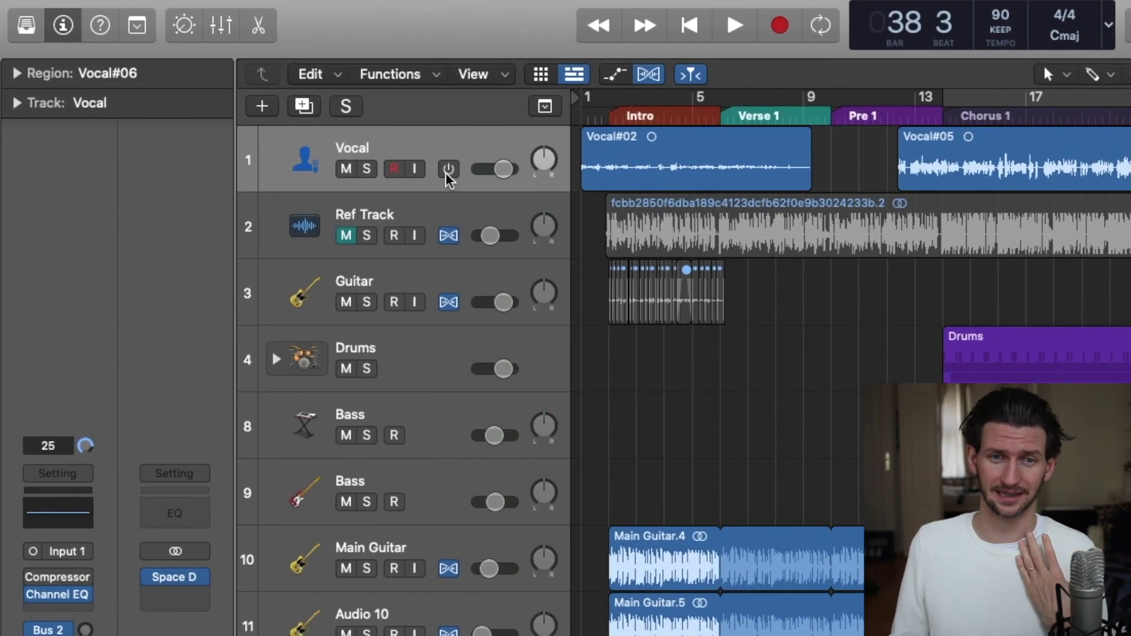
# Step: Try input monitoring on and off on the Vocal track, leaving it on with the track record-enabled and its regions selected
pyautogui.click(240, 125)
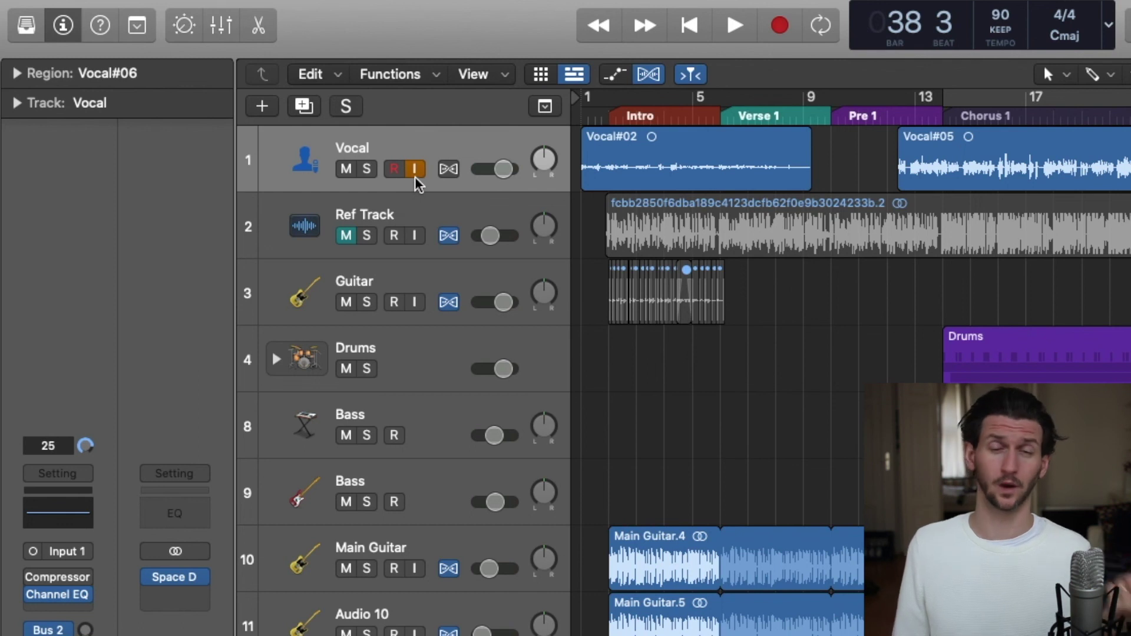
pyautogui.click(416, 170)
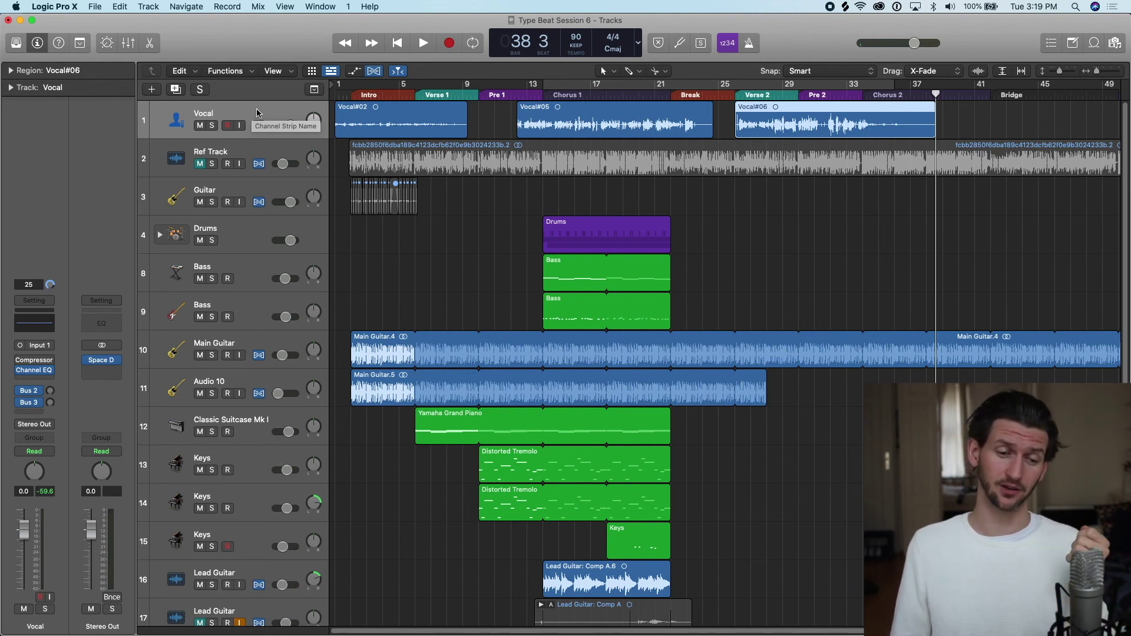
pyautogui.click(227, 125)
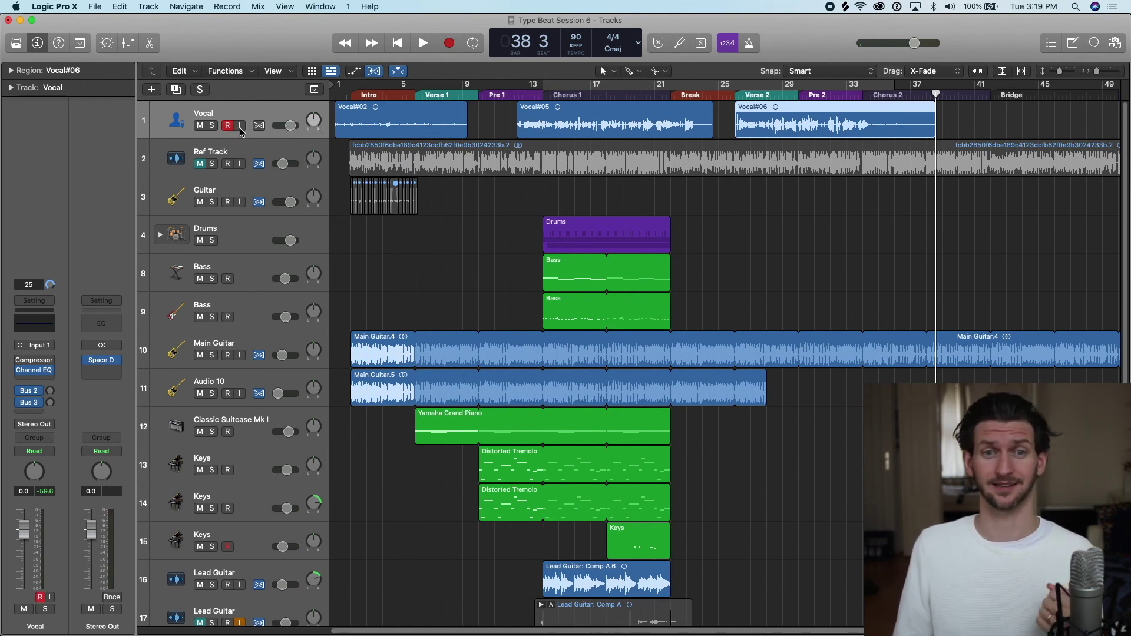
pyautogui.click(241, 126)
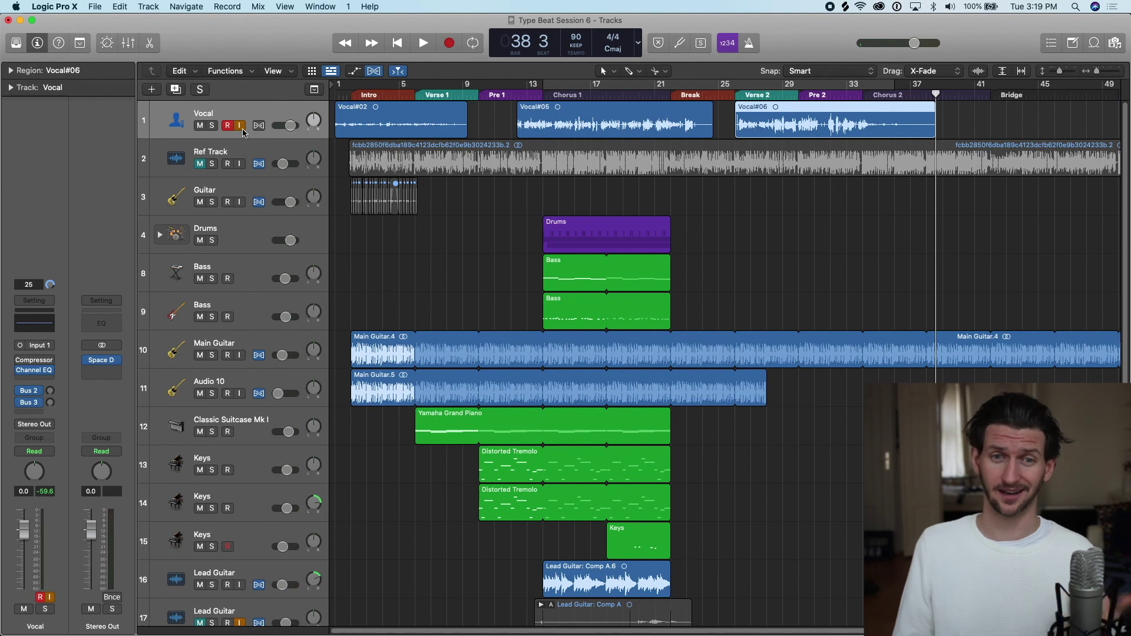
pyautogui.click(268, 115)
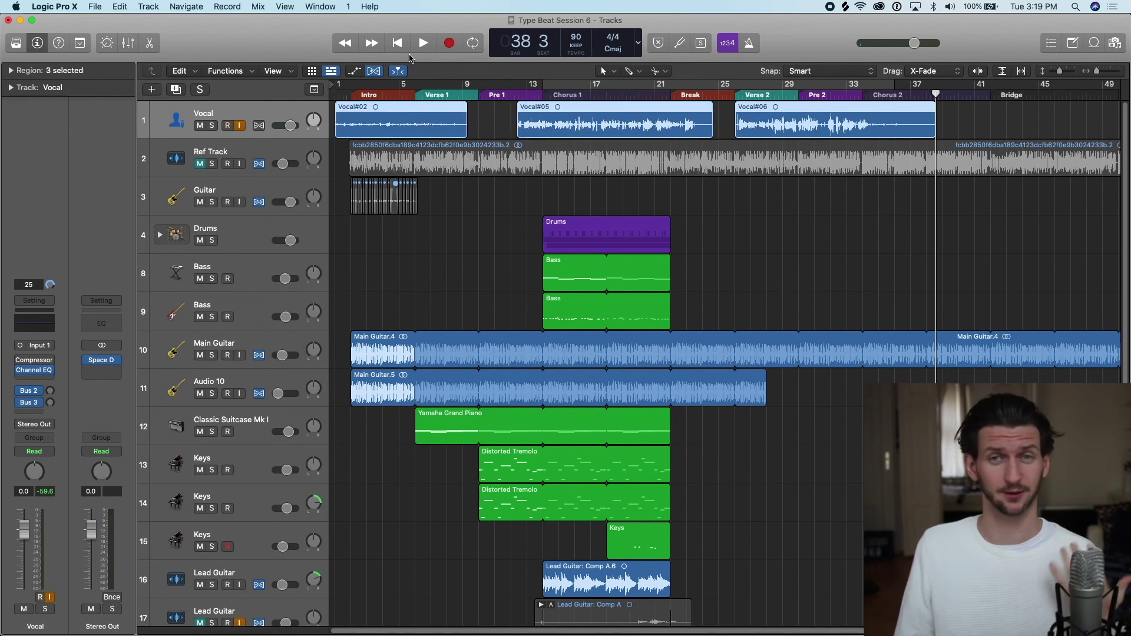